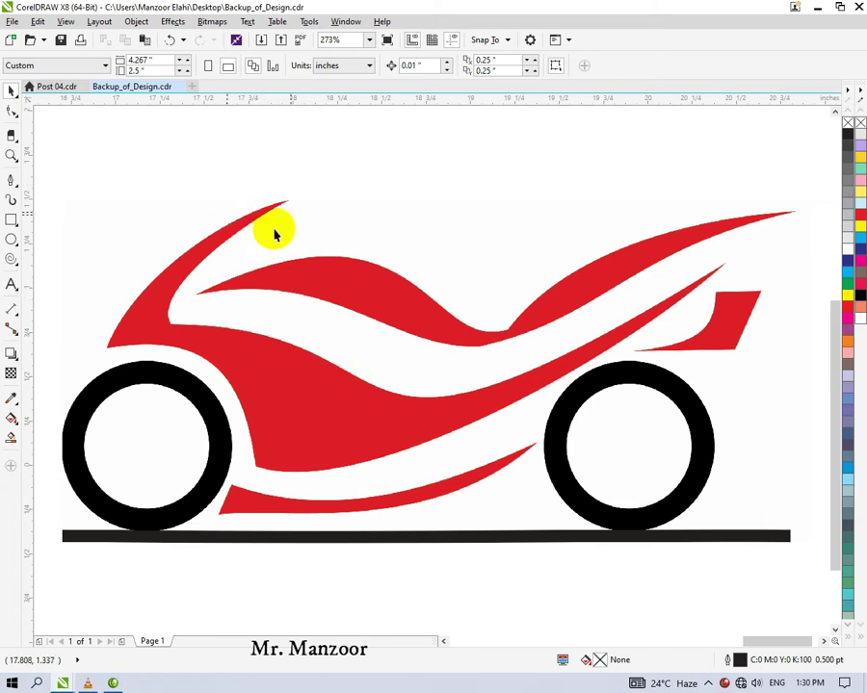
# Trace a straight-line outline around the red fairing and main body with the Polyline tool
pyautogui.press('F5')
pyautogui.click(169, 329)
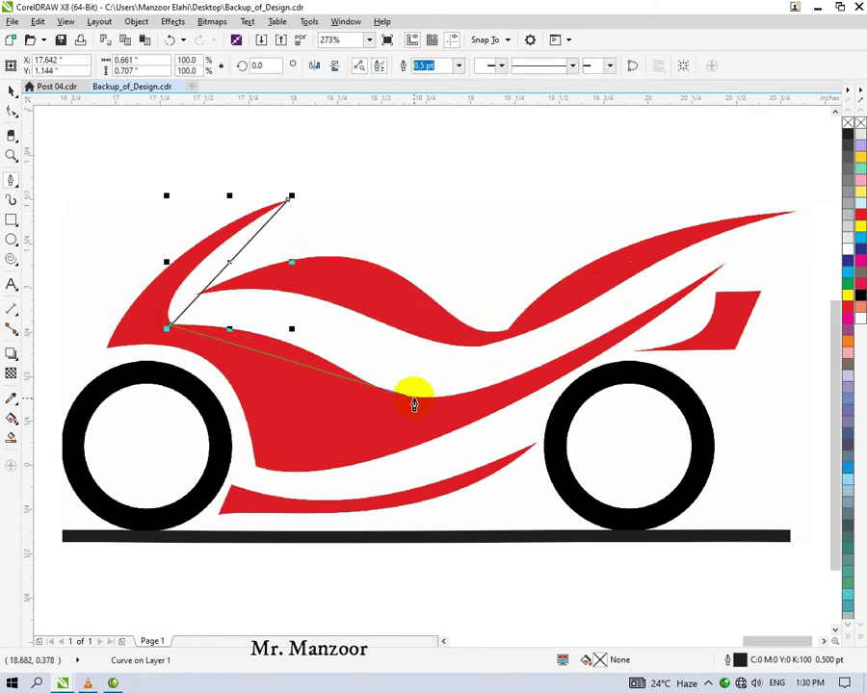
pyautogui.click(469, 398)
pyautogui.click(722, 265)
pyautogui.click(256, 467)
pyautogui.click(106, 346)
# Trace a closed straight-line outline around the red upper panel
pyautogui.click(796, 207)
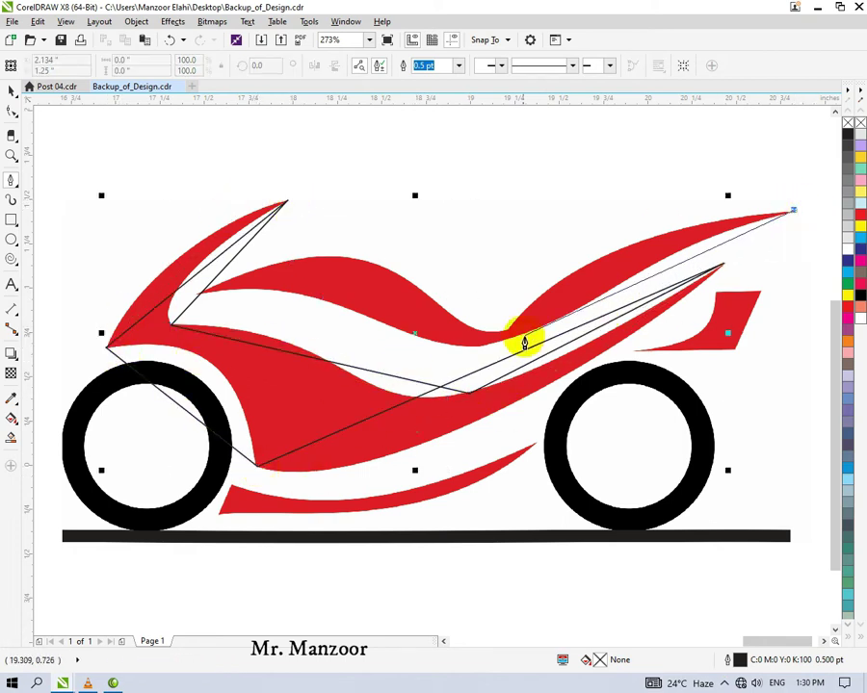
pyautogui.click(501, 331)
pyautogui.click(196, 293)
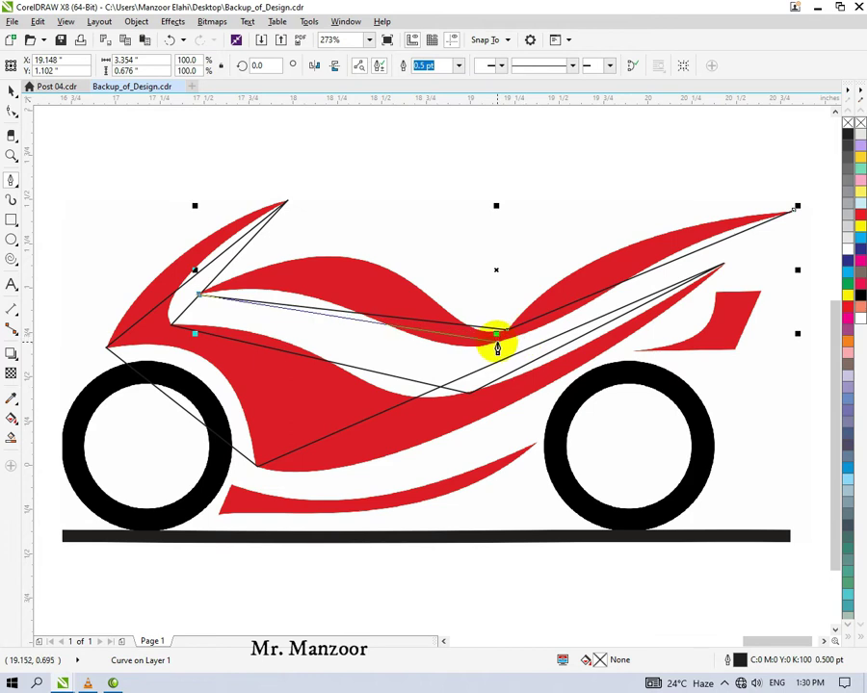
pyautogui.click(509, 333)
pyautogui.click(795, 207)
# Trace straight-line outlines over the small tail piece and the lower side panel
pyautogui.click(714, 291)
pyautogui.click(636, 355)
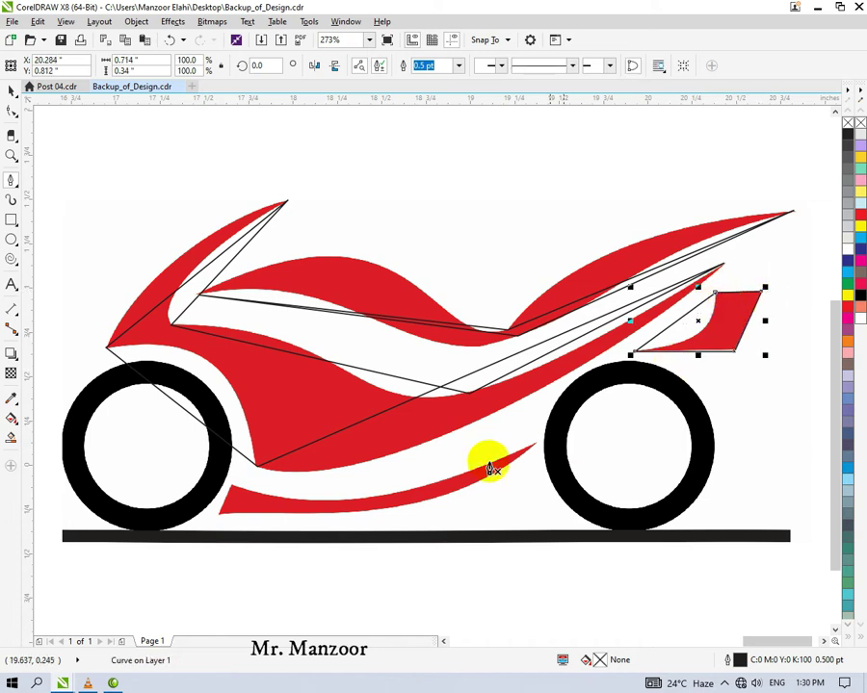
pyautogui.click(535, 445)
pyautogui.doubleClick(227, 486)
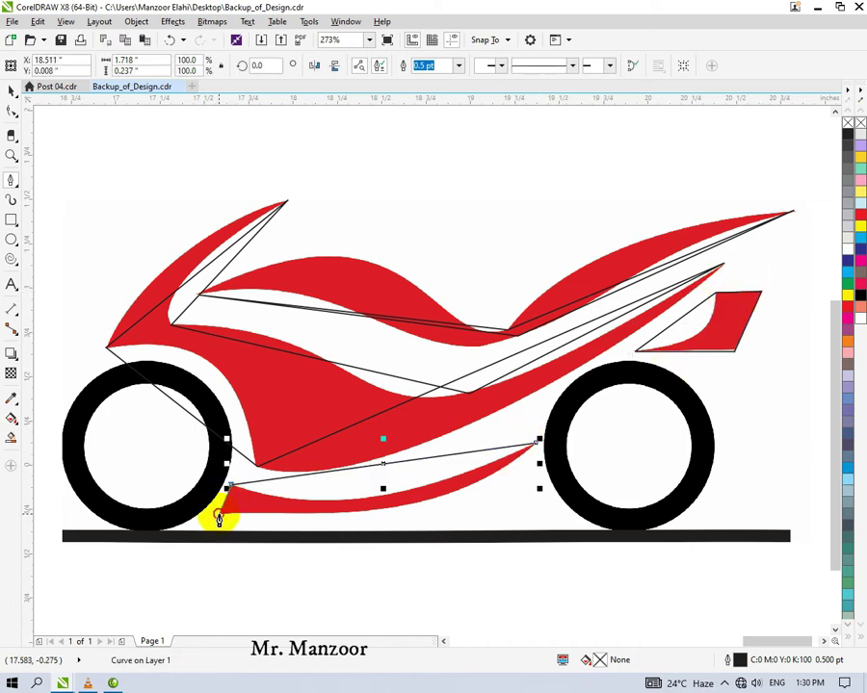
# Draw ellipse outlines matching the left tyre's outer rim and inner edge
pyautogui.click(12, 239)
pyautogui.moveTo(66, 363); pyautogui.dragTo(224, 528)
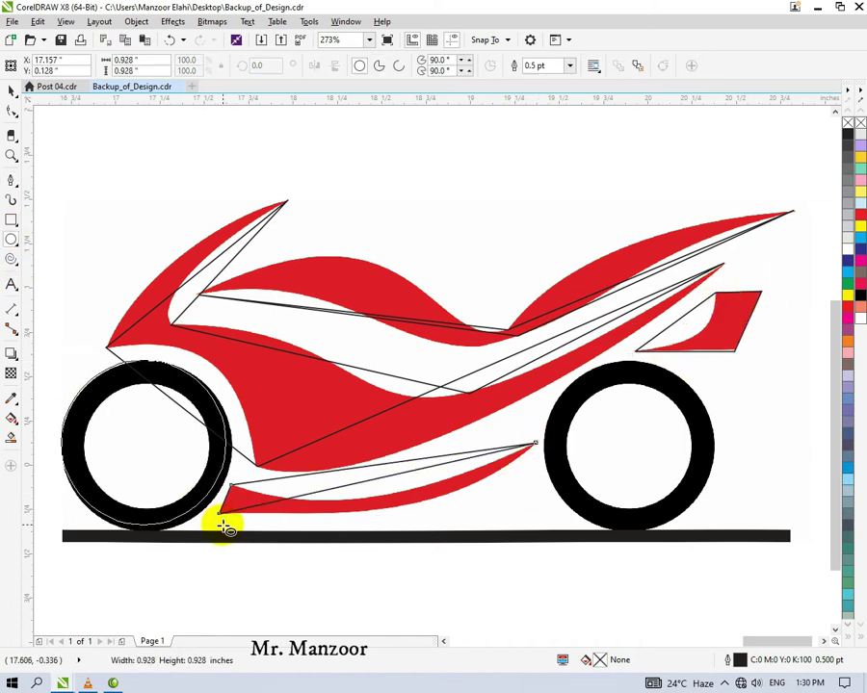
pyautogui.moveTo(231, 532); pyautogui.dragTo(231, 533)
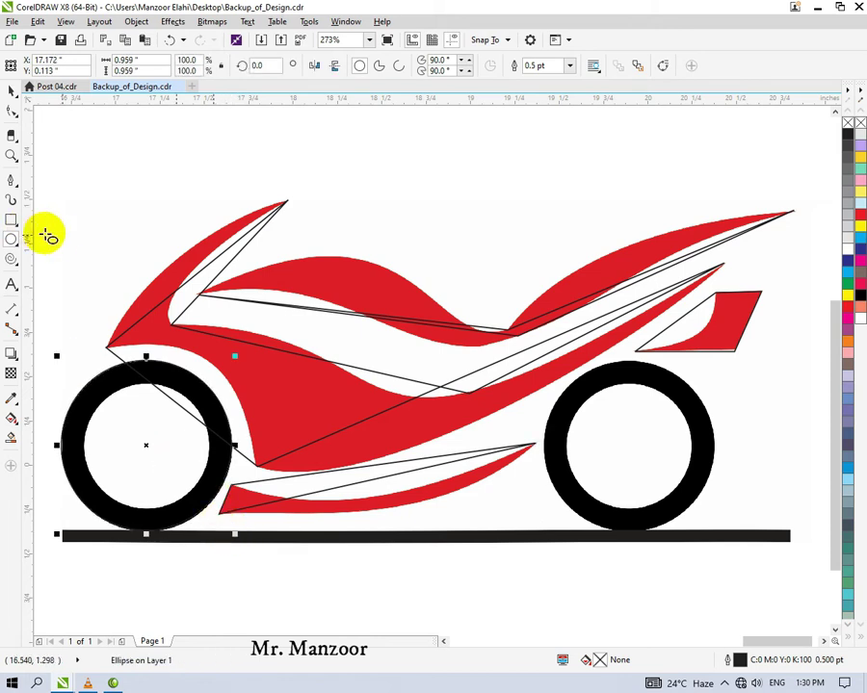
pyautogui.moveTo(233, 359); pyautogui.dragTo(217, 376)
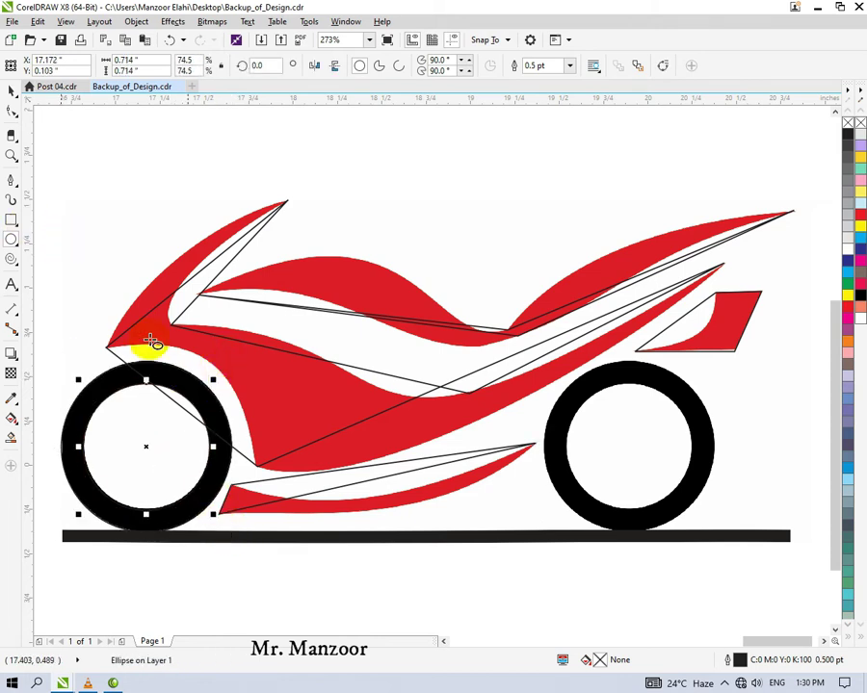
pyautogui.press('Escape')
# Draw a thin rectangle over the black ground bar
pyautogui.press('F6')
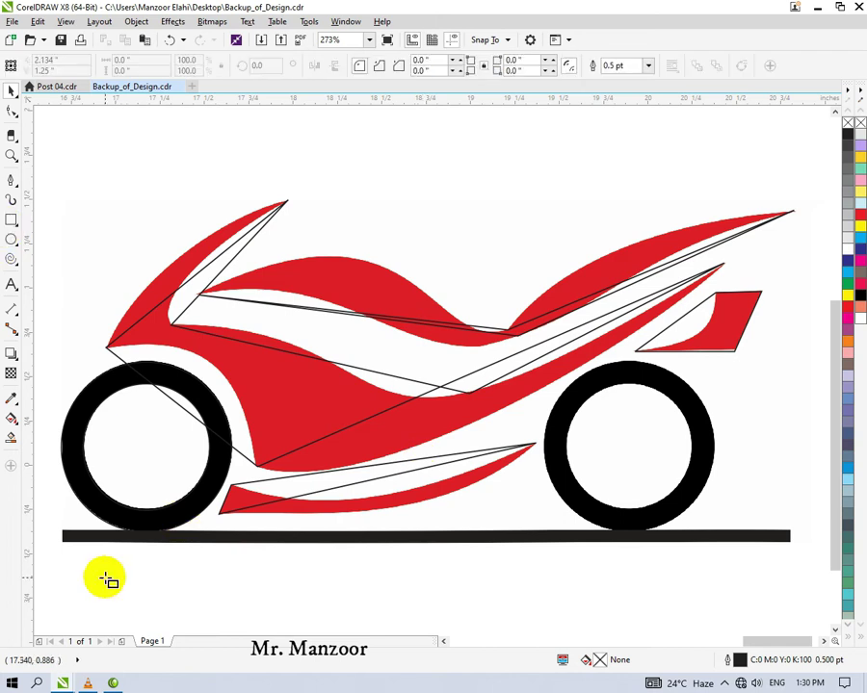
pyautogui.moveTo(62, 530); pyautogui.dragTo(787, 542)
pyautogui.click(12, 90)
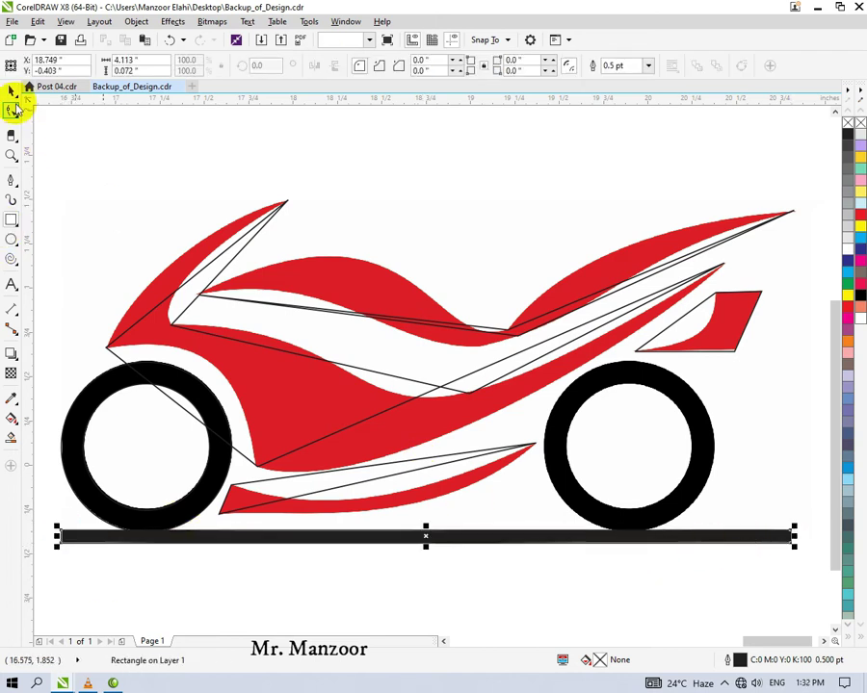
# Convert the fairing's upper segment to a curve and bend it along the red edge
pyautogui.scroll(5, 139, 455)
pyautogui.scroll(-5, 139, 454)
pyautogui.press('Escape')
pyautogui.click(280, 213)
pyautogui.click(12, 111)
pyautogui.click(258, 227)
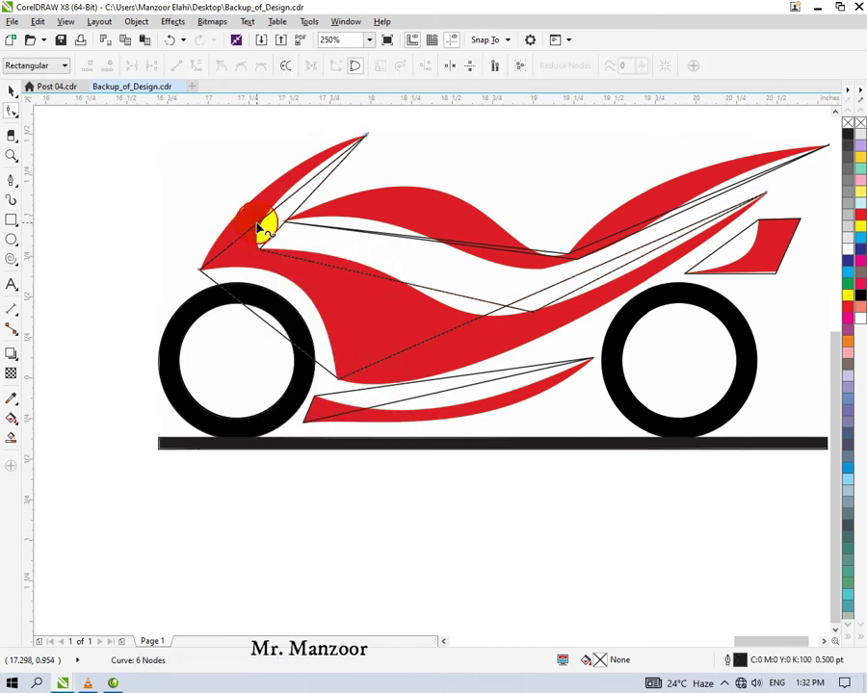
pyautogui.click(302, 152)
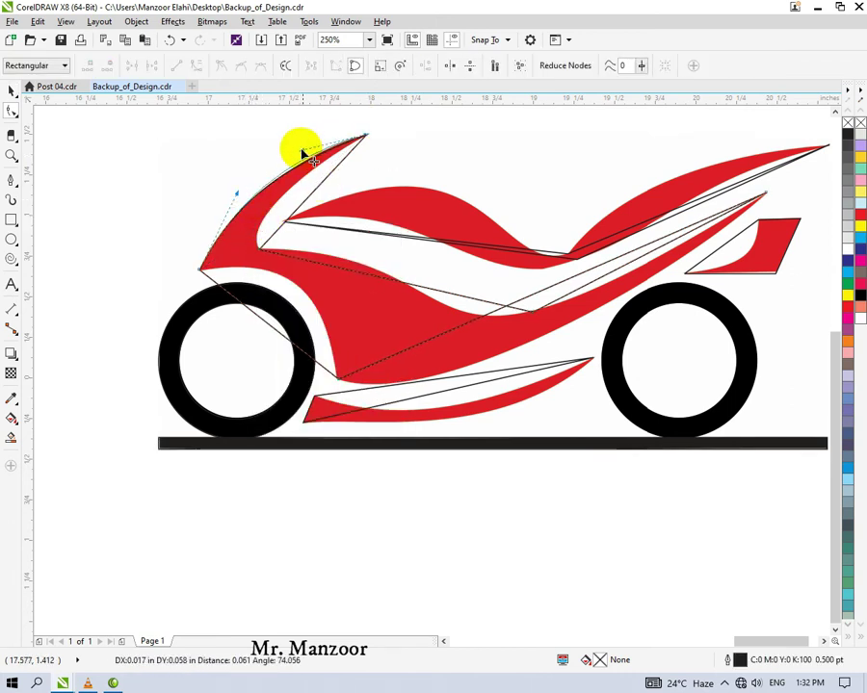
pyautogui.rightClick(301, 202)
pyautogui.click(339, 258)
pyautogui.moveTo(315, 199); pyautogui.dragTo(297, 199)
# Curve the body outline's segments to follow the front tyre and the lower and top red edges
pyautogui.rightClick(231, 308)
pyautogui.click(274, 359)
pyautogui.moveTo(270, 313); pyautogui.dragTo(290, 286)
pyautogui.moveTo(475, 324)
pyautogui.mouseDown()
pyautogui.moveTo(501, 335)
pyautogui.moveTo(508, 353)
pyautogui.mouseUp()
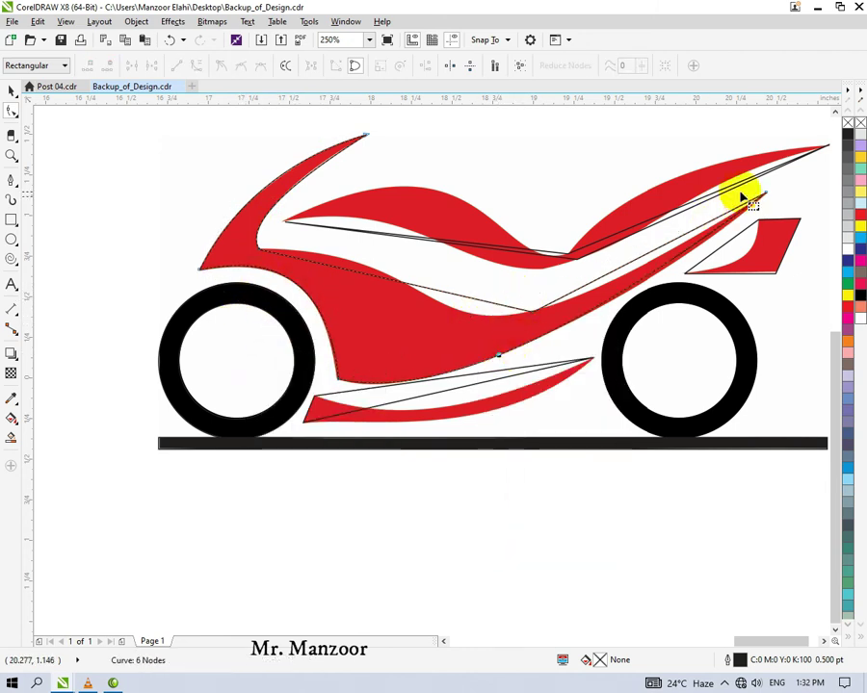
pyautogui.click(665, 261)
pyautogui.moveTo(438, 411); pyautogui.dragTo(435, 406)
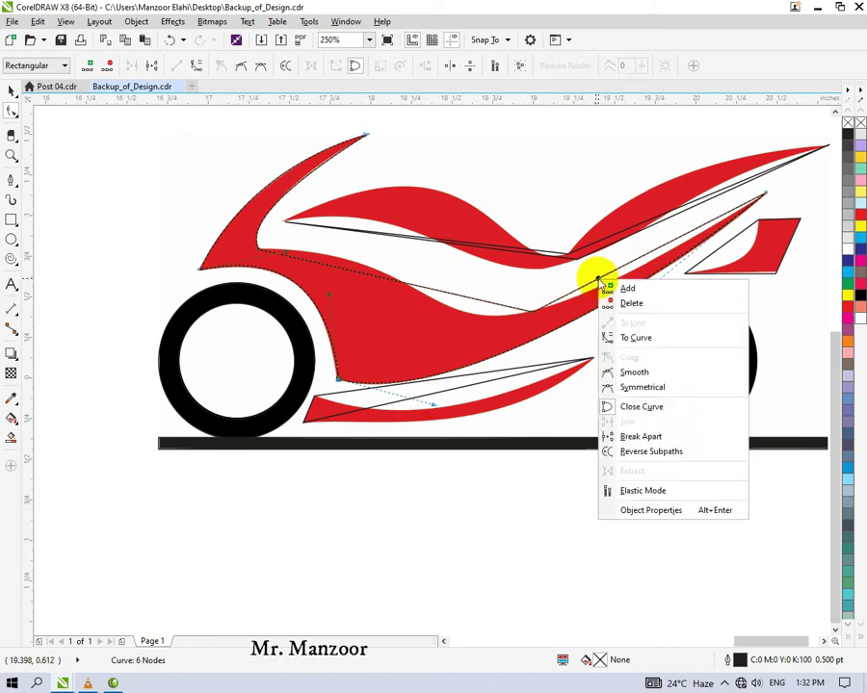
pyautogui.click(447, 295)
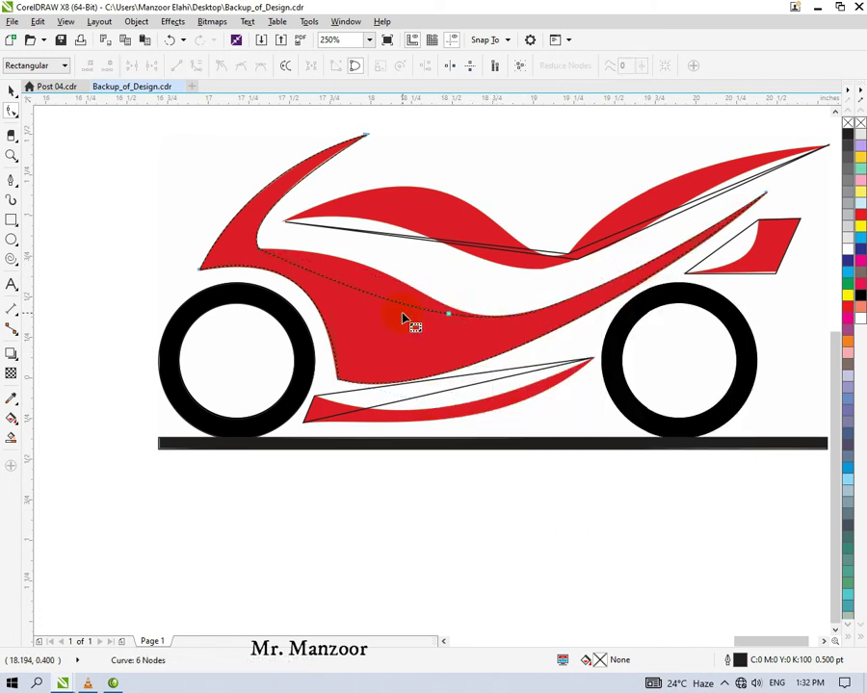
pyautogui.moveTo(352, 249); pyautogui.dragTo(385, 252)
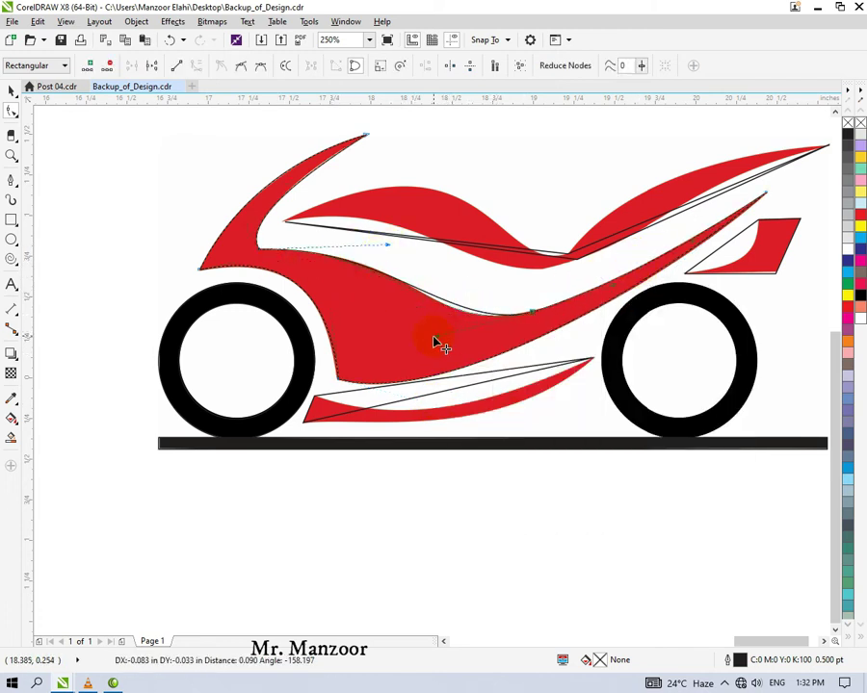
# Remove redundant nodes on the upper panel outline and curve its top edge
pyautogui.rightClick(538, 249)
pyautogui.press('Delete')
pyautogui.press('Escape')
pyautogui.rightClick(447, 241)
pyautogui.click(482, 299)
pyautogui.moveTo(445, 246)
pyautogui.mouseDown()
pyautogui.moveTo(400, 207)
pyautogui.moveTo(414, 223)
pyautogui.mouseUp()
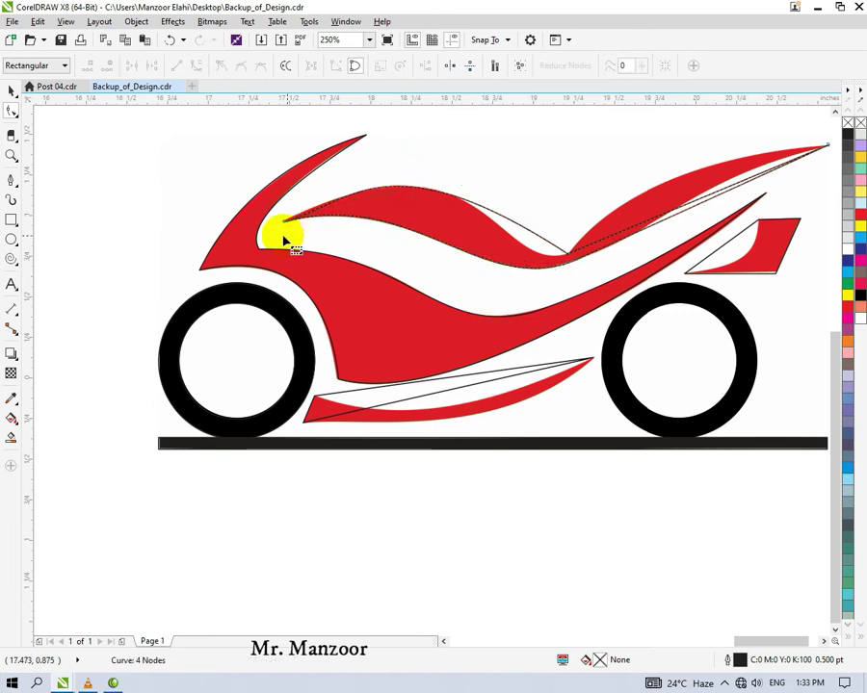
pyautogui.moveTo(366, 176); pyautogui.dragTo(421, 221)
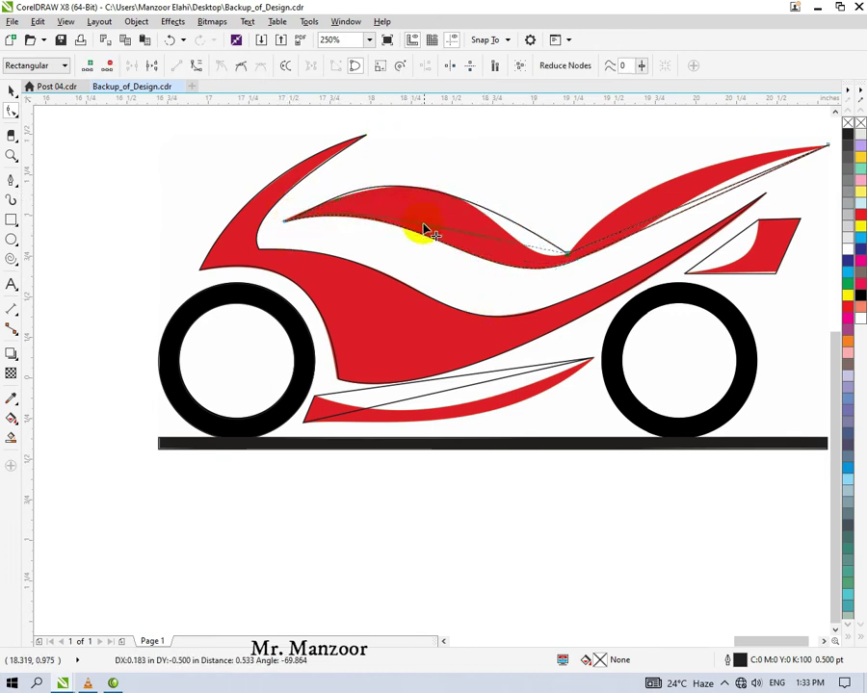
pyautogui.moveTo(337, 203)
pyautogui.mouseDown()
pyautogui.moveTo(456, 129)
pyautogui.moveTo(516, 270)
pyautogui.moveTo(445, 138)
pyautogui.moveTo(462, 119)
pyautogui.mouseUp()
# Refine the upper panel curve's front and its dip to match the wavy red edge
pyautogui.hscroll(2, 454, 272)
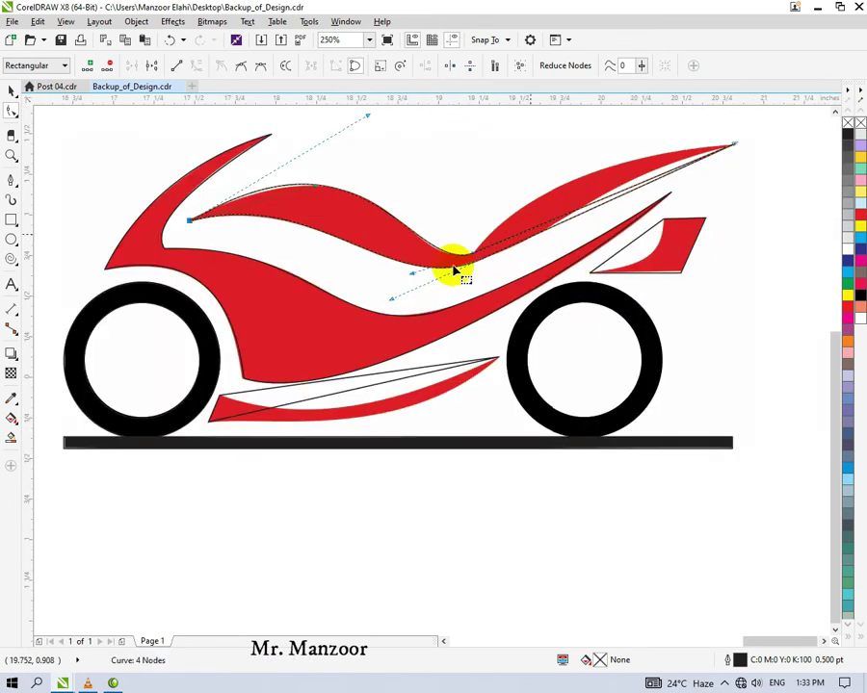
pyautogui.moveTo(374, 123); pyautogui.dragTo(384, 120)
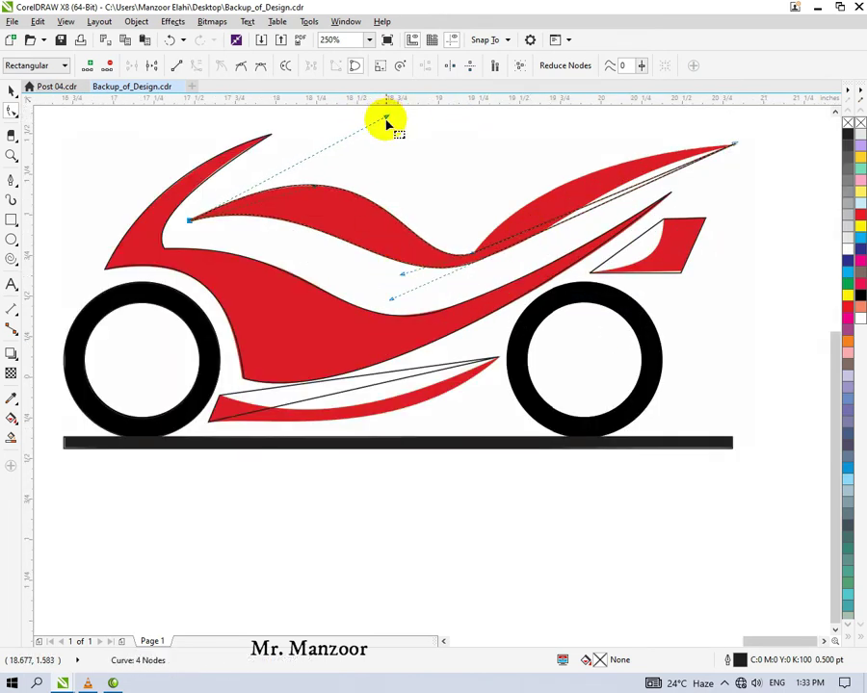
pyautogui.moveTo(569, 185)
pyautogui.mouseDown()
pyautogui.moveTo(590, 168)
pyautogui.moveTo(582, 219)
pyautogui.mouseUp()
pyautogui.rightClick(582, 219)
pyautogui.press('Escape')
pyautogui.click(495, 263)
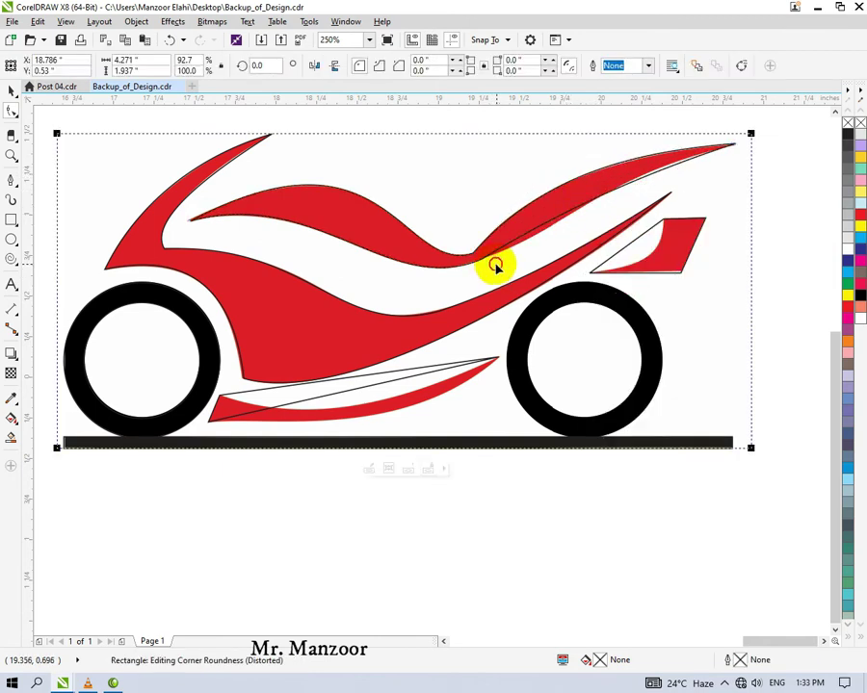
# Convert the lower side panel's bottom edge to a curve and bend it downward
pyautogui.click(624, 192)
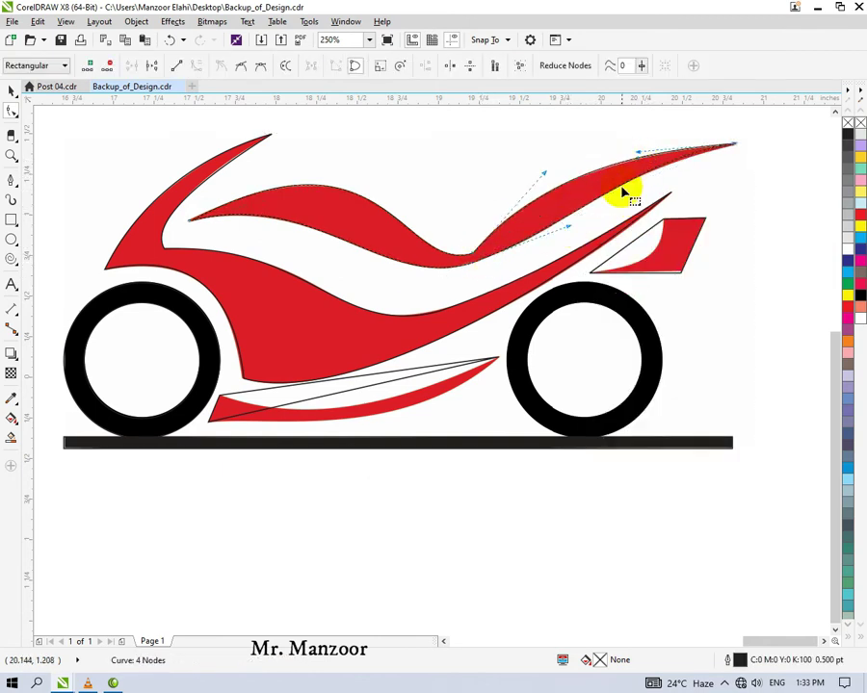
pyautogui.click(10, 125)
pyautogui.click(49, 142)
pyautogui.scroll(3, 464, 252)
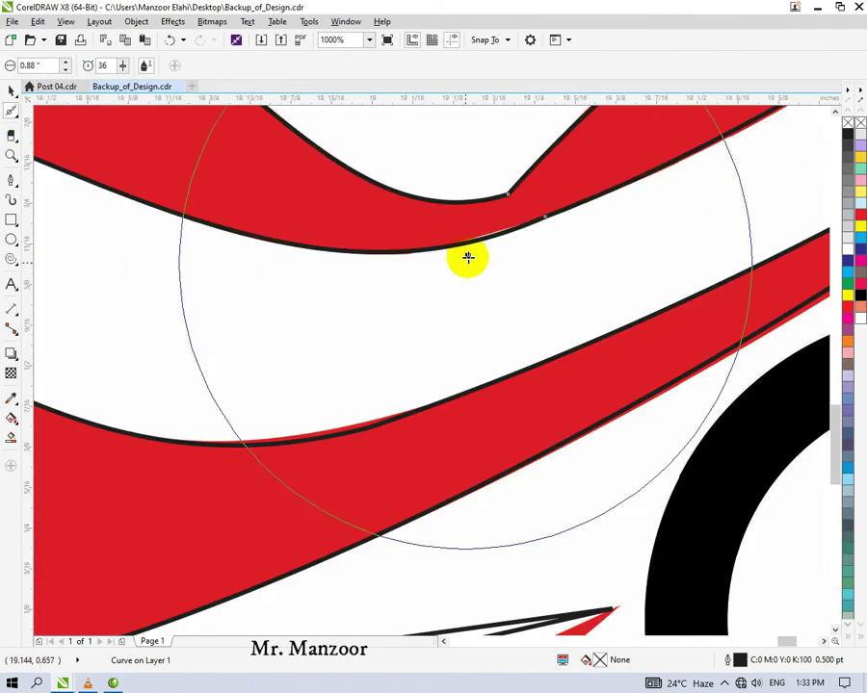
pyautogui.scroll(-5, 420, 234)
pyautogui.click(202, 256)
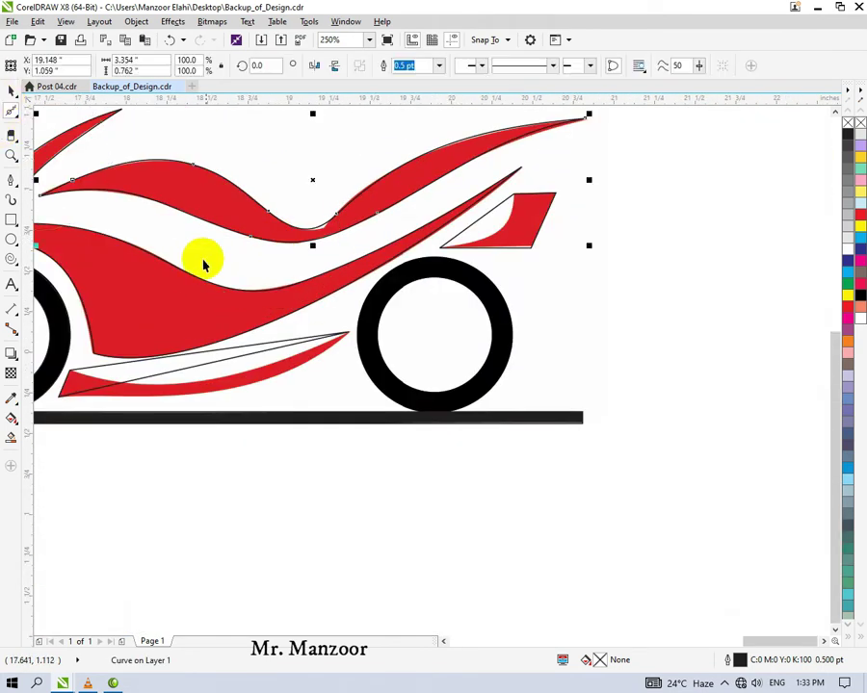
pyautogui.press('F10')
pyautogui.rightClick(161, 386)
pyautogui.click(195, 430)
pyautogui.moveTo(180, 367)
pyautogui.mouseDown()
pyautogui.moveTo(223, 408)
pyautogui.moveTo(265, 410)
pyautogui.mouseUp()
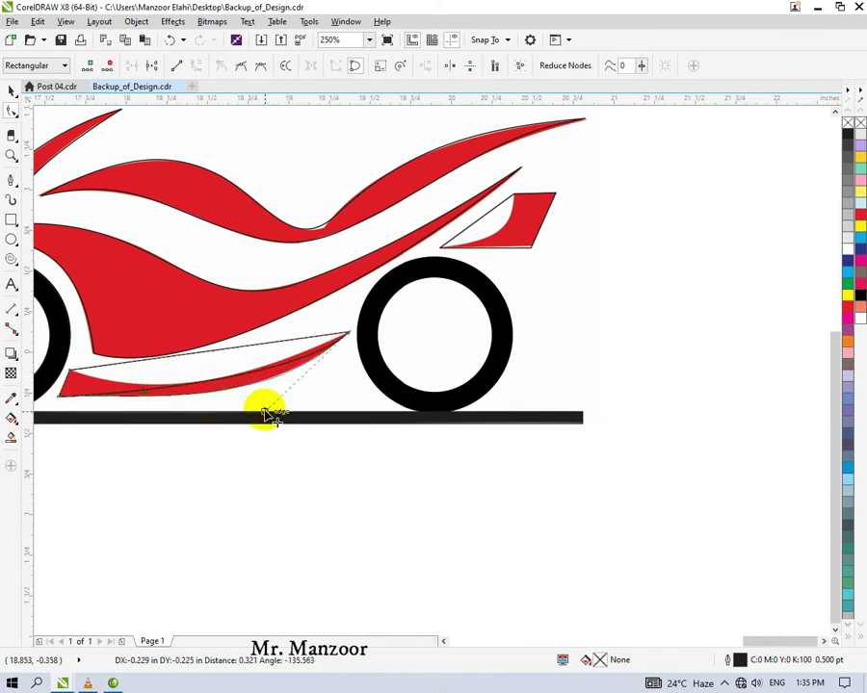
# Curve the lower panel's diagonal edge into a concave shape
pyautogui.scroll(2, 253, 385)
pyautogui.rightClick(264, 339)
pyautogui.click(314, 399)
pyautogui.hscroll(5, 188, 391)
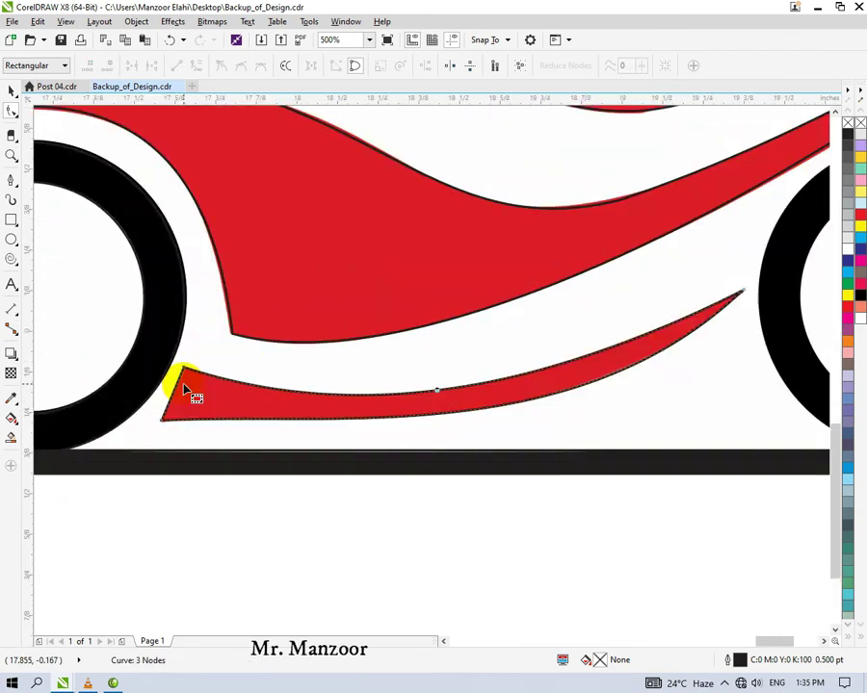
pyautogui.scroll(3, 419, 293)
pyautogui.click(393, 285)
pyautogui.rightClick(393, 285)
pyautogui.click(414, 342)
pyautogui.moveTo(393, 286); pyautogui.dragTo(498, 339)
# Convert the tail piece's top edge to a curve and arch it upward
pyautogui.scroll(-2, 510, 335)
pyautogui.rightClick(491, 270)
pyautogui.click(507, 278)
pyautogui.scroll(3, 439, 252)
pyautogui.moveTo(439, 252); pyautogui.dragTo(435, 232)
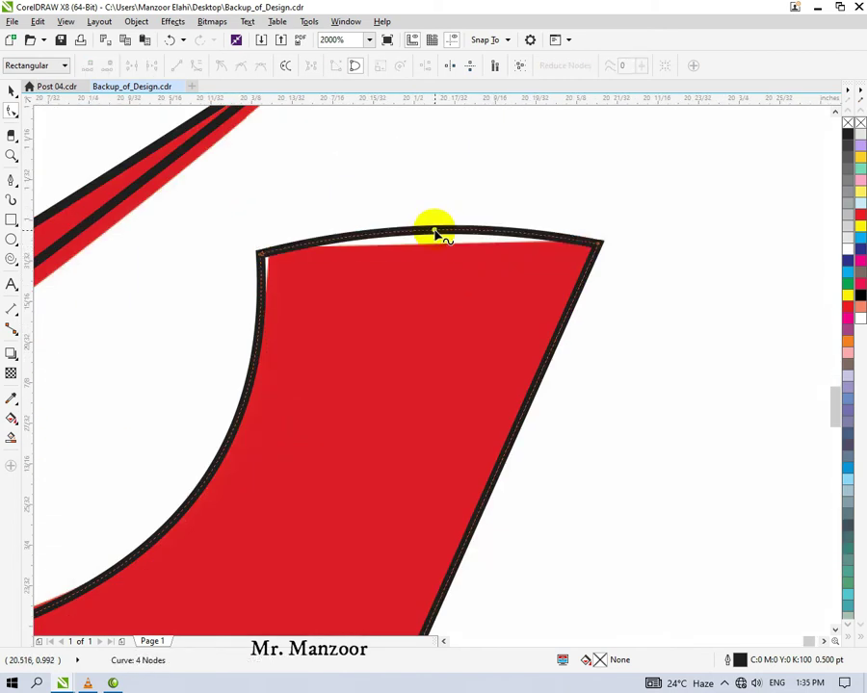
pyautogui.scroll(-2, 464, 257)
pyautogui.scroll(2, 464, 257)
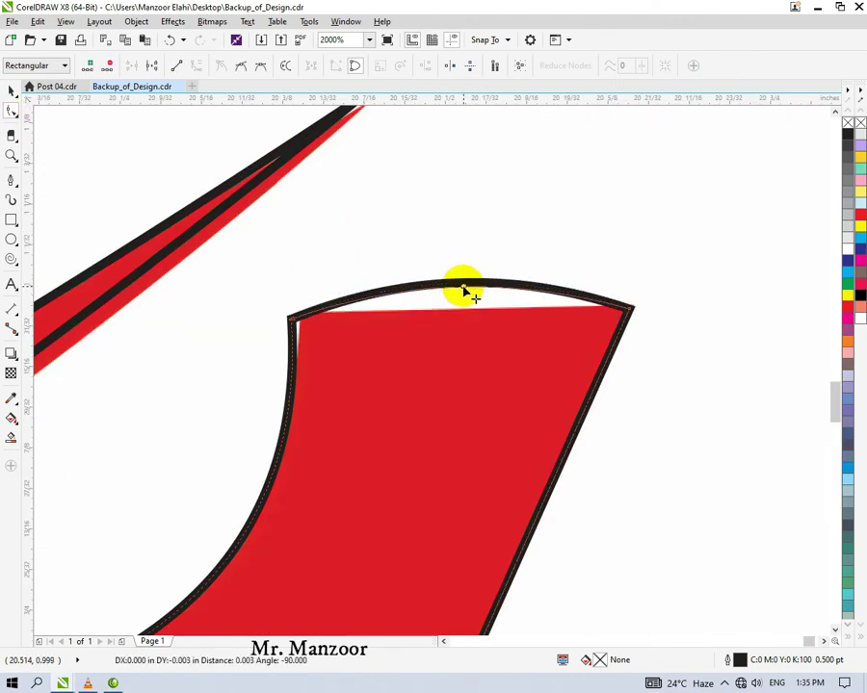
pyautogui.click(11, 90)
pyautogui.scroll(-5, 516, 289)
pyautogui.scroll(-2, 241, 404)
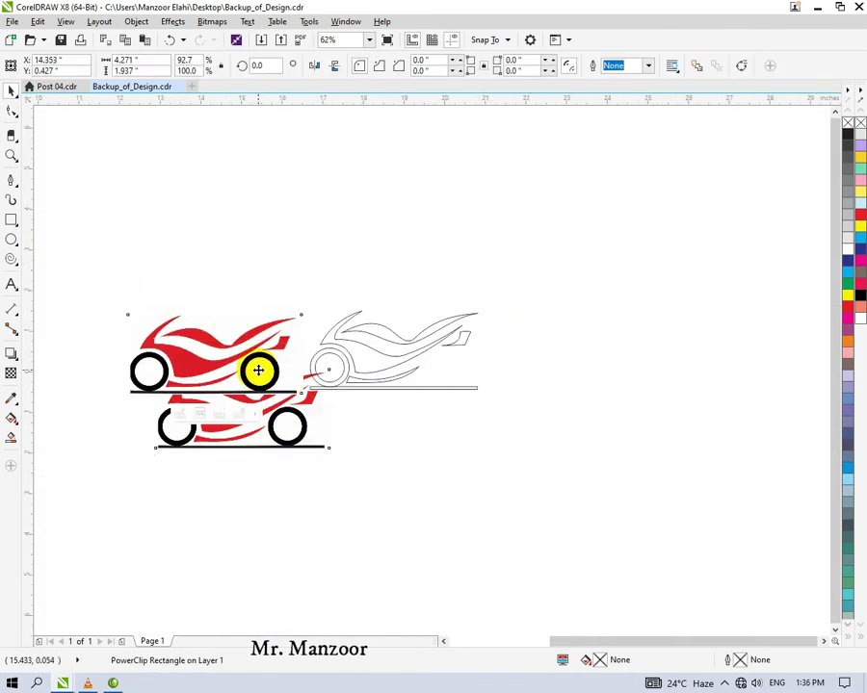
# Move the red motorcycle to the left, beside the outline tracing
pyautogui.moveTo(257, 368); pyautogui.dragTo(333, 393)
pyautogui.scroll(2, 333, 393)
pyautogui.click(352, 351)
pyautogui.moveTo(353, 350); pyautogui.dragTo(560, 343)
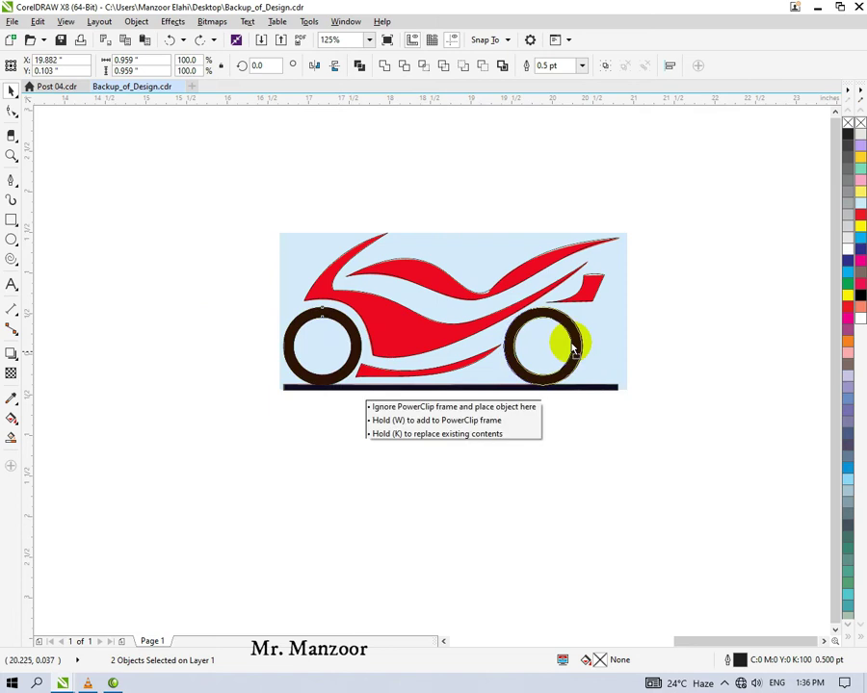
pyautogui.moveTo(470, 260); pyautogui.dragTo(129, 256)
pyautogui.scroll(1, 563, 518)
# Check the tracing's left and right wheel circle outlines
pyautogui.click(515, 376)
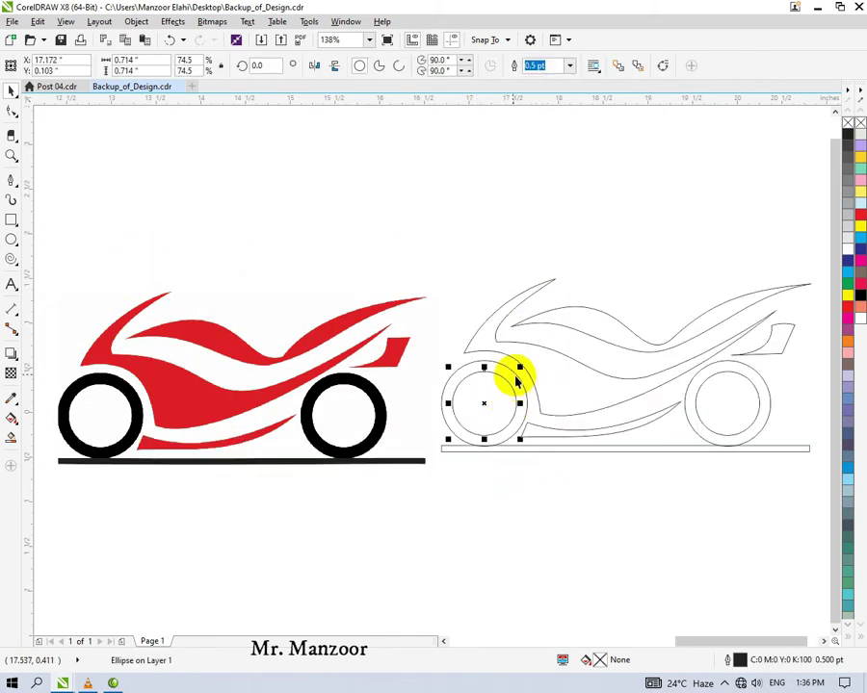
pyautogui.click(713, 416)
pyautogui.click(709, 378)
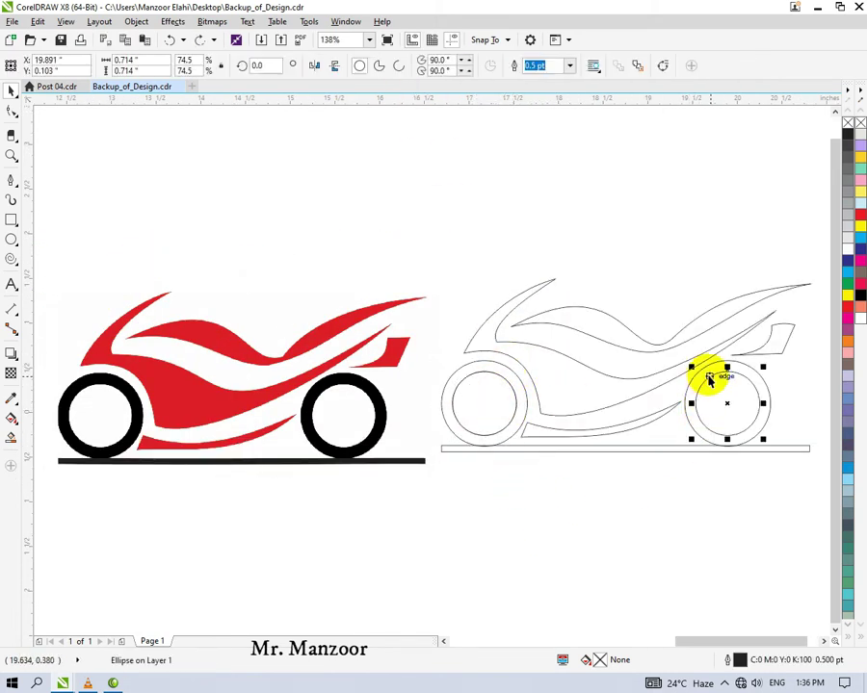
pyautogui.click(425, 355)
pyautogui.click(12, 183)
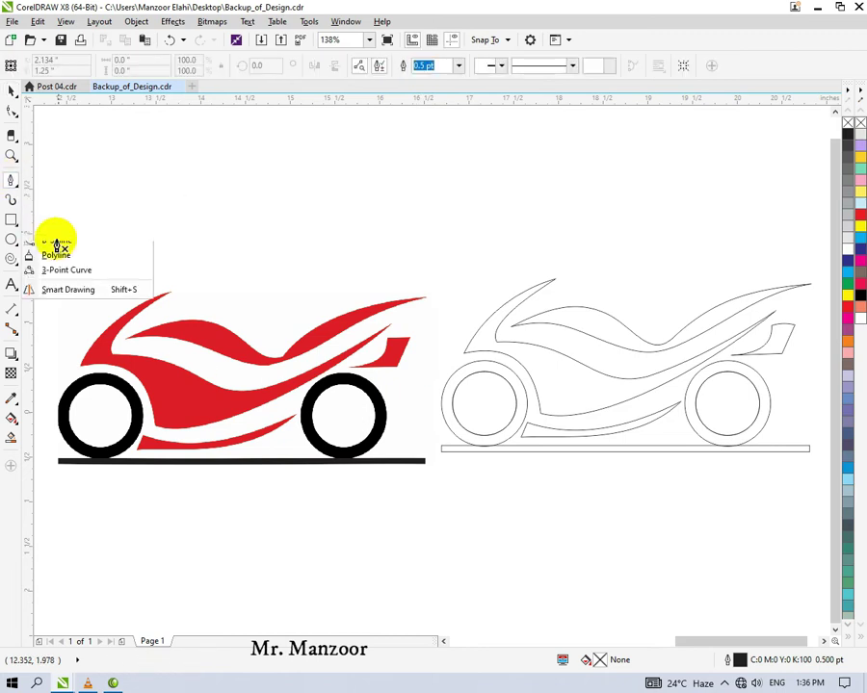
pyautogui.click(491, 414)
pyautogui.scroll(2, 447, 399)
# Draw a vertical line through the left wheel and rotate a horizontal copy crossing it
pyautogui.click(461, 411)
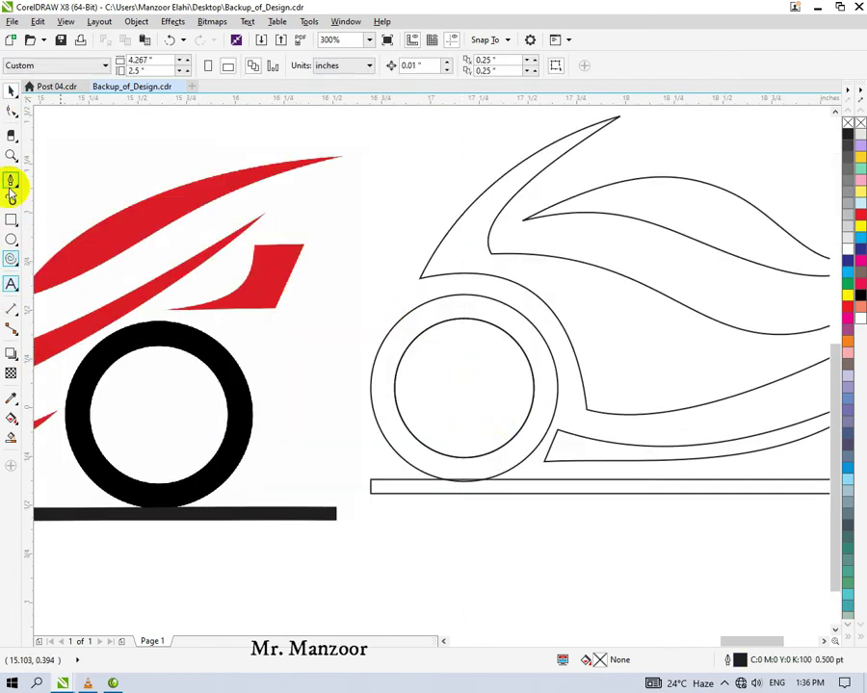
pyautogui.click(11, 183)
pyautogui.click(462, 279)
pyautogui.click(463, 518)
pyautogui.click(463, 397)
pyautogui.moveTo(463, 277); pyautogui.dragTo(583, 388)
pyautogui.click(520, 545)
# Draw a spoke line from the wheel centre up to the inner circle's top
pyautogui.press('F5')
pyautogui.scroll(1, 467, 323)
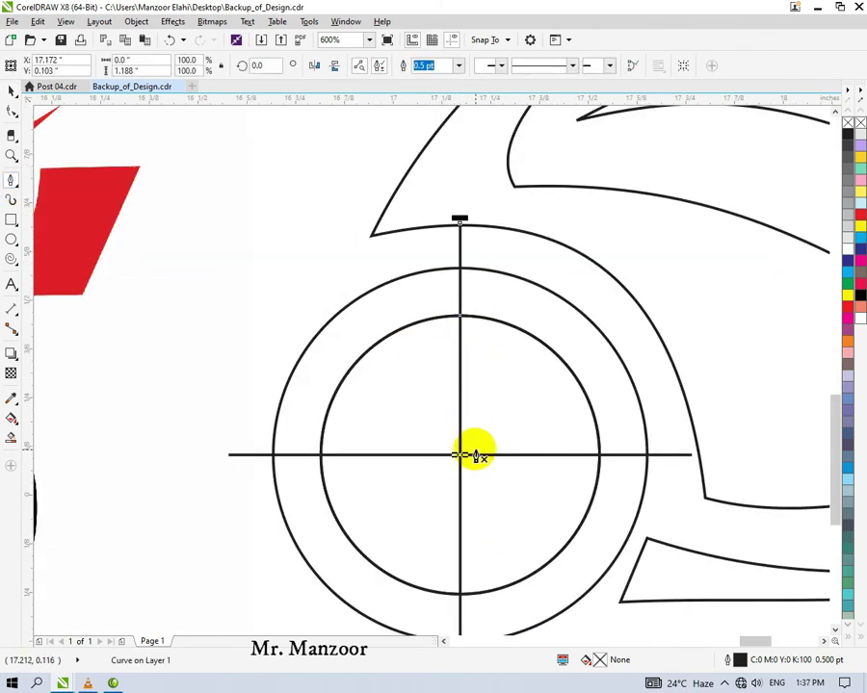
pyautogui.click(477, 455)
pyautogui.click(479, 315)
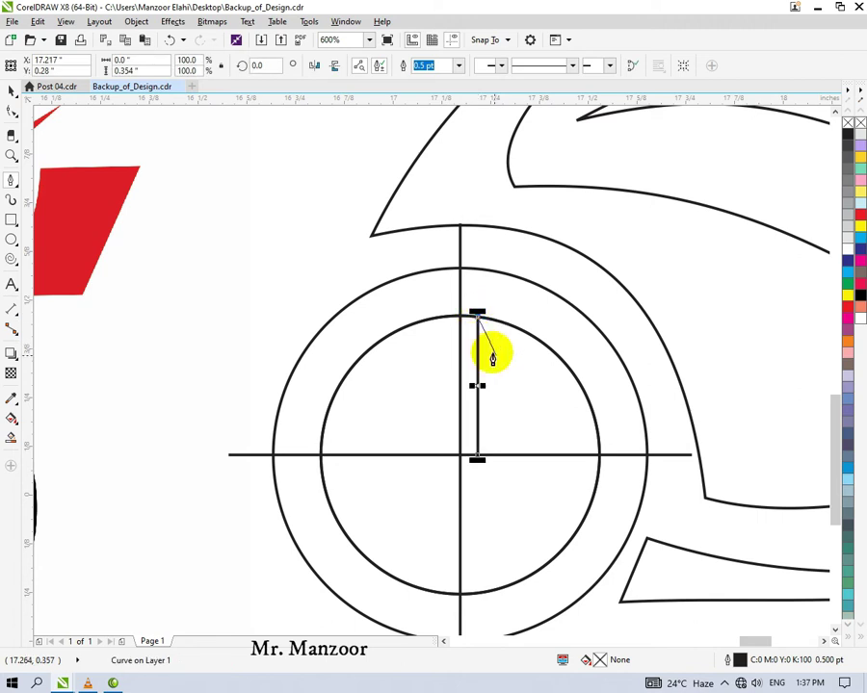
pyautogui.click(15, 92)
pyautogui.scroll(2, 451, 331)
pyautogui.scroll(2, 453, 306)
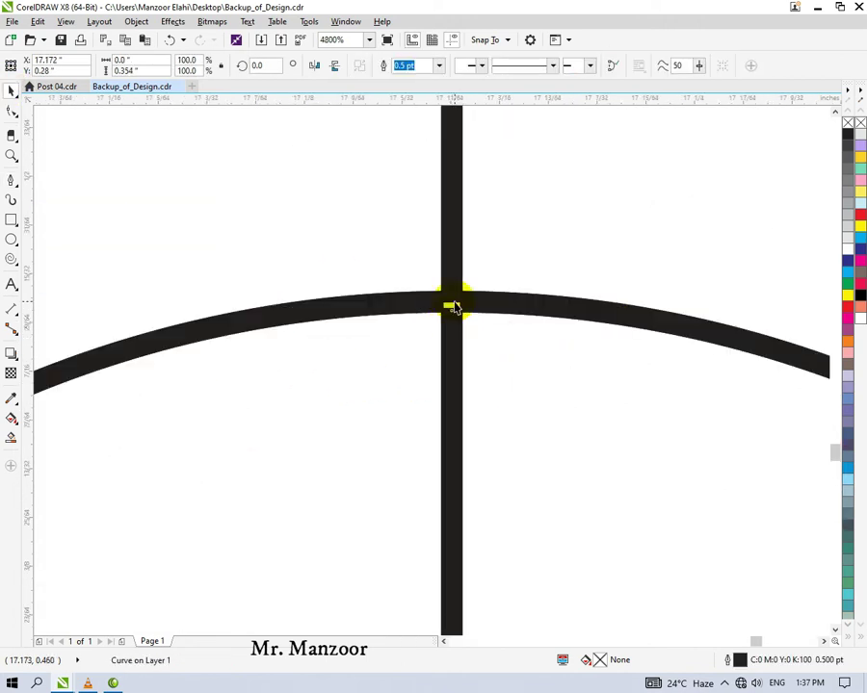
pyautogui.scroll(-2, 451, 304)
pyautogui.scroll(-1, 453, 422)
pyautogui.scroll(-1, 468, 344)
pyautogui.press('Escape')
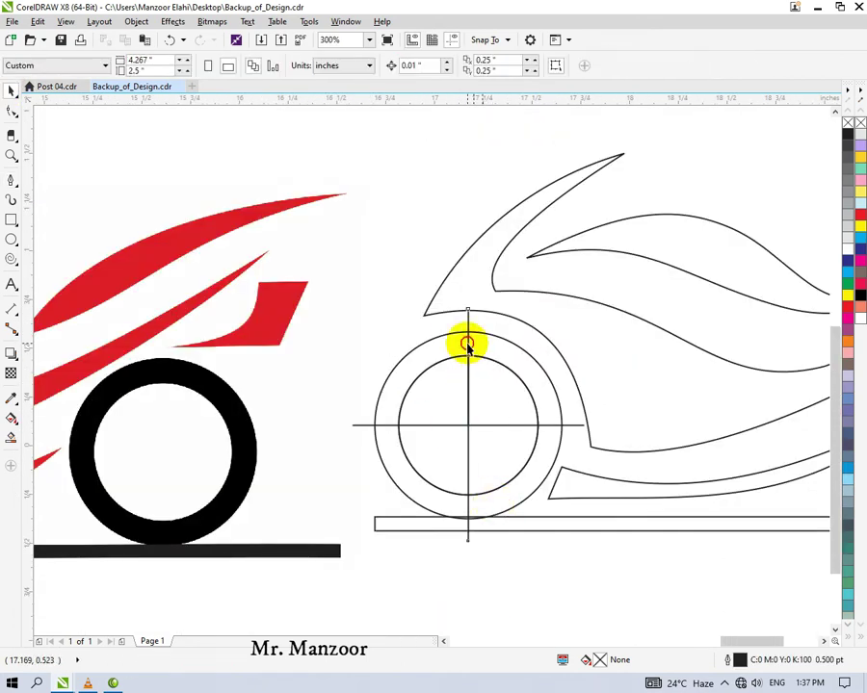
# Delete the horizontal wheel line, then convert the spoke to a curve and bend it
pyautogui.click(508, 426)
pyautogui.press('Delete')
pyautogui.click(17, 113)
pyautogui.scroll(1, 470, 397)
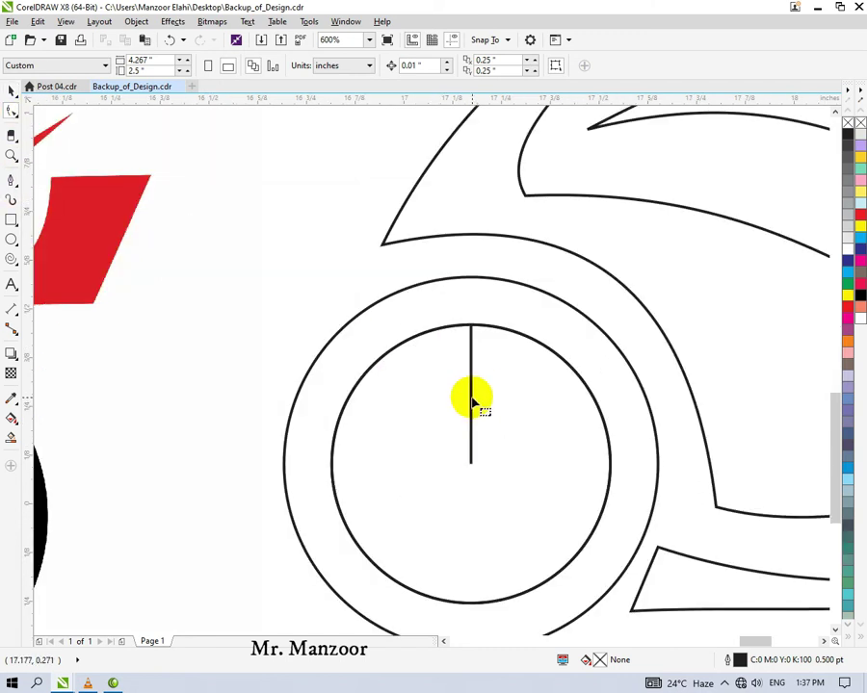
pyautogui.rightClick(472, 391)
pyautogui.click(505, 447)
pyautogui.scroll(1, 470, 302)
pyautogui.moveTo(470, 303)
pyautogui.mouseDown()
pyautogui.moveTo(478, 469)
pyautogui.moveTo(435, 506)
pyautogui.mouseUp()
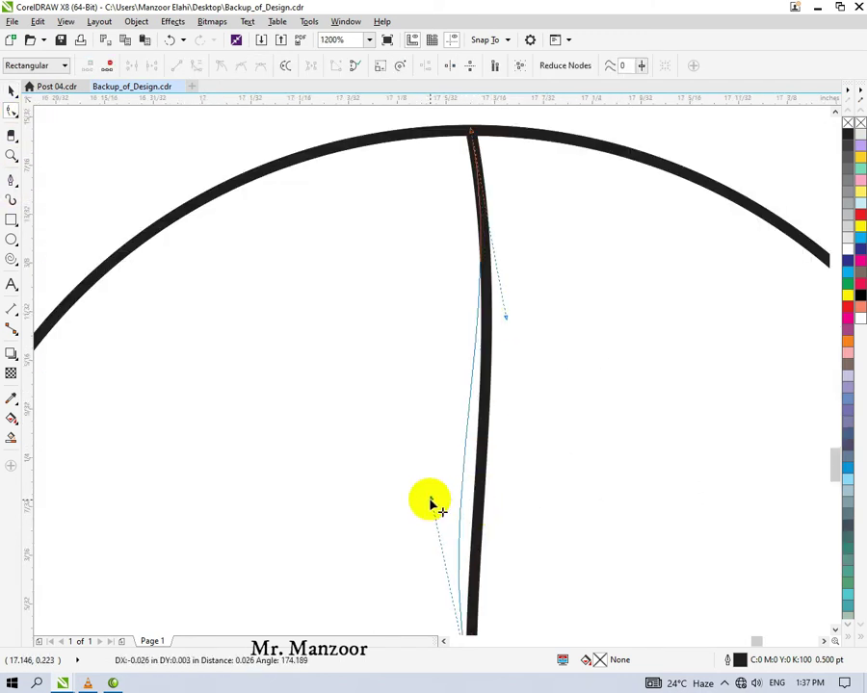
pyautogui.scroll(-1, 453, 443)
pyautogui.moveTo(470, 387)
pyautogui.mouseDown()
pyautogui.moveTo(435, 474)
pyautogui.moveTo(451, 521)
pyautogui.moveTo(433, 511)
pyautogui.mouseUp()
# Draw a small hub circle at the wheel centre and reselect the curved spoke
pyautogui.click(13, 239)
pyautogui.click(491, 459)
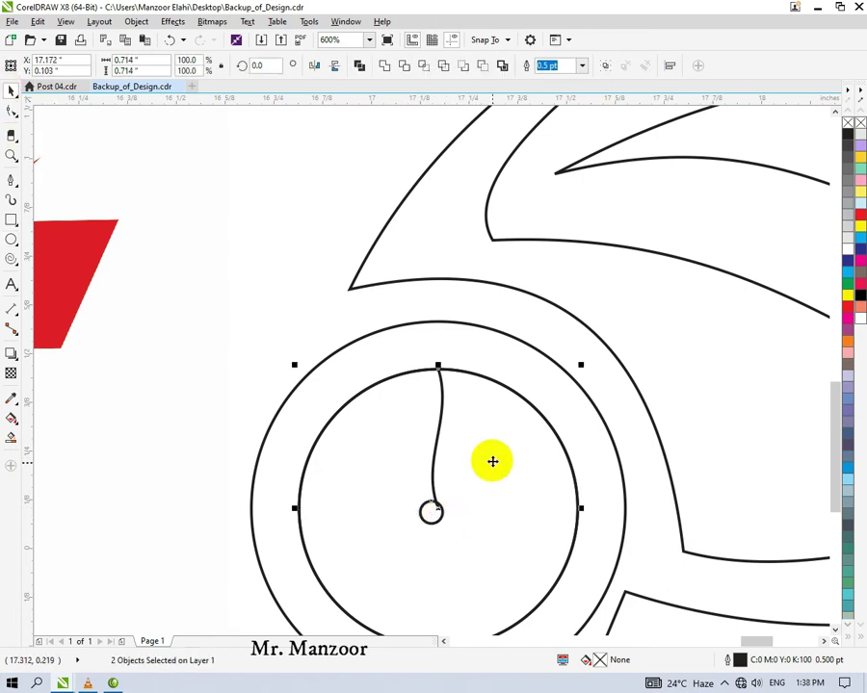
pyautogui.click(439, 505)
pyautogui.click(12, 240)
pyautogui.scroll(1, 420, 514)
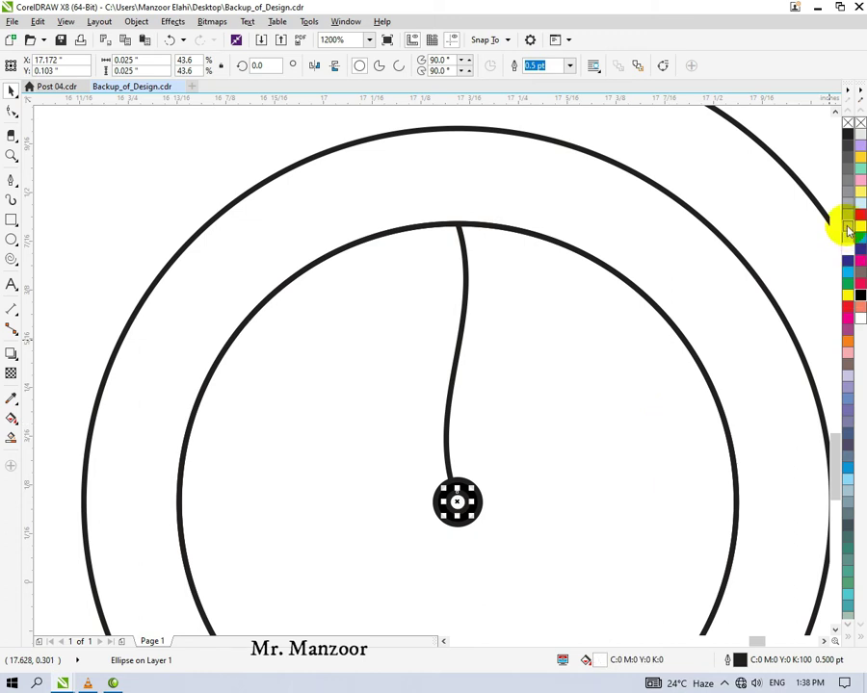
pyautogui.scroll(-1, 626, 258)
pyautogui.scroll(1, 555, 353)
pyautogui.click(536, 299)
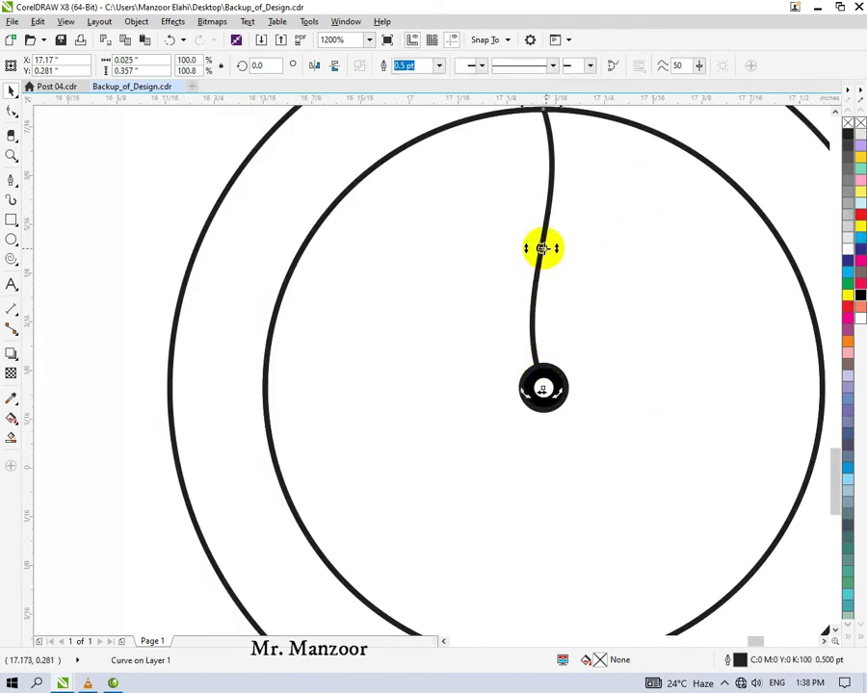
pyautogui.scroll(-1, 542, 388)
# Rotate-duplicate the spoke around the hub into a ring of 24 spokes, then select the wheel
pyautogui.moveTo(551, 248); pyautogui.dragTo(497, 269)
pyautogui.hotkey('ctrl', 'r')
pyautogui.hotkey('ctrl', 'r')
pyautogui.hotkey('ctrl', 'r')
pyautogui.hotkey('ctrl', 'z')
pyautogui.hotkey('ctrl', 'z')
pyautogui.hotkey('ctrl', 'z')
pyautogui.hotkey('ctrl', 'z')
pyautogui.hotkey('ctrl', 'z')
pyautogui.hotkey('ctrl', 'z')
pyautogui.hotkey('ctrl', 'r')
pyautogui.hotkey('ctrl', 'r')
pyautogui.hotkey('ctrl', 'r')
pyautogui.hotkey('ctrl', 'r')
pyautogui.hotkey('ctrl', 'r')
pyautogui.hotkey('ctrl', 'r')
pyautogui.scroll(-1, 532, 258)
pyautogui.press('Escape')
pyautogui.moveTo(643, 495); pyautogui.dragTo(428, 215)
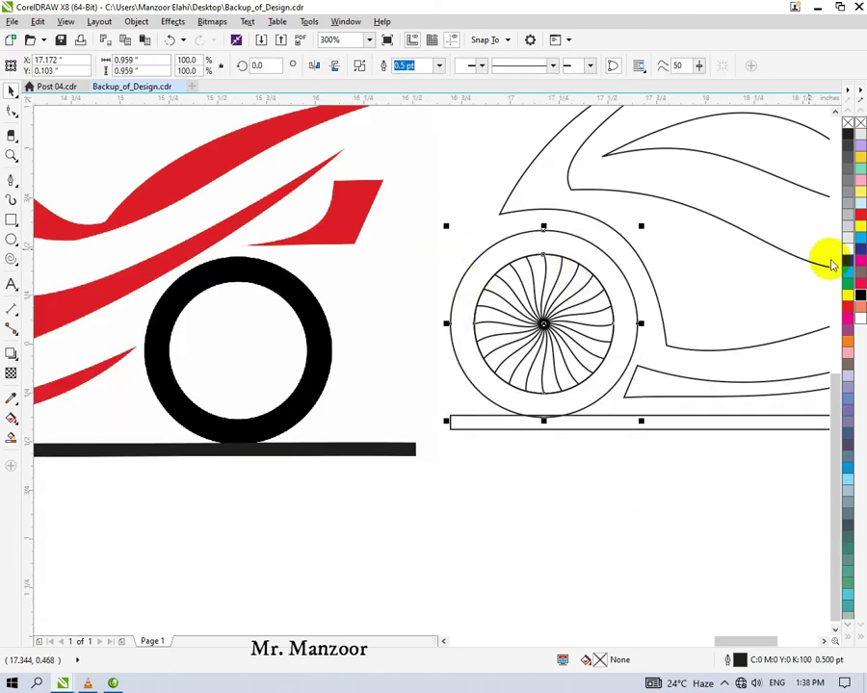
# Fill the left wheel's outer ring and hub circle solid black
pyautogui.click(860, 296)
pyautogui.scroll(1, 541, 348)
pyautogui.scroll(-1, 541, 349)
pyautogui.moveTo(655, 539); pyautogui.dragTo(438, 292)
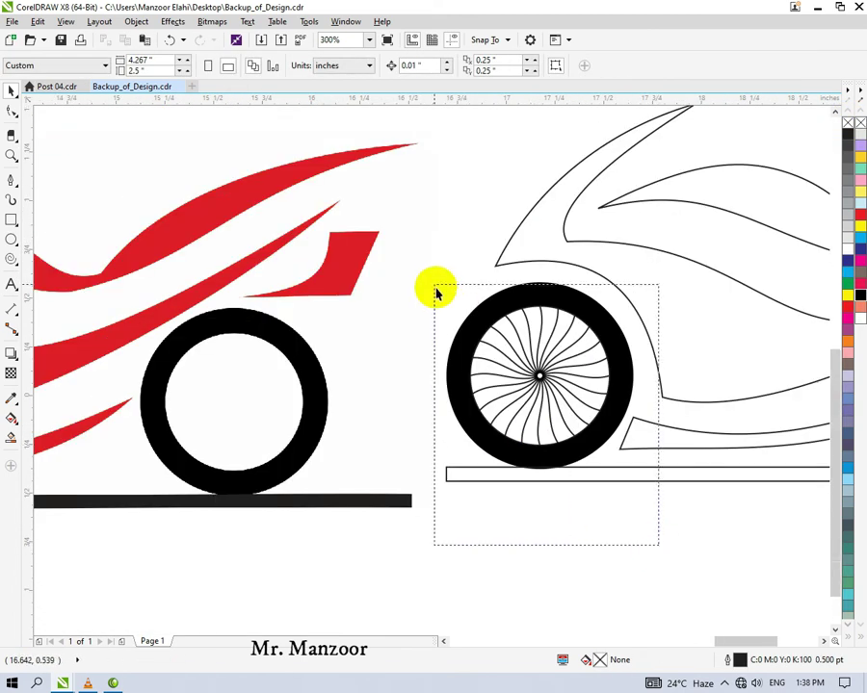
pyautogui.scroll(2, 525, 381)
pyautogui.click(510, 391)
pyautogui.scroll(2, 511, 391)
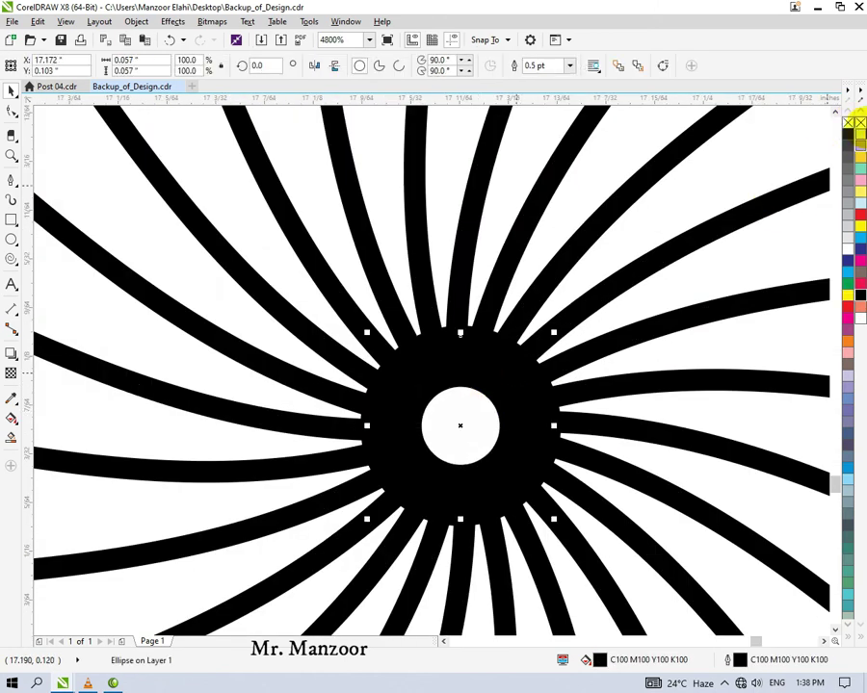
pyautogui.scroll(-3, 545, 289)
pyautogui.scroll(-2, 510, 317)
pyautogui.scroll(-1, 394, 343)
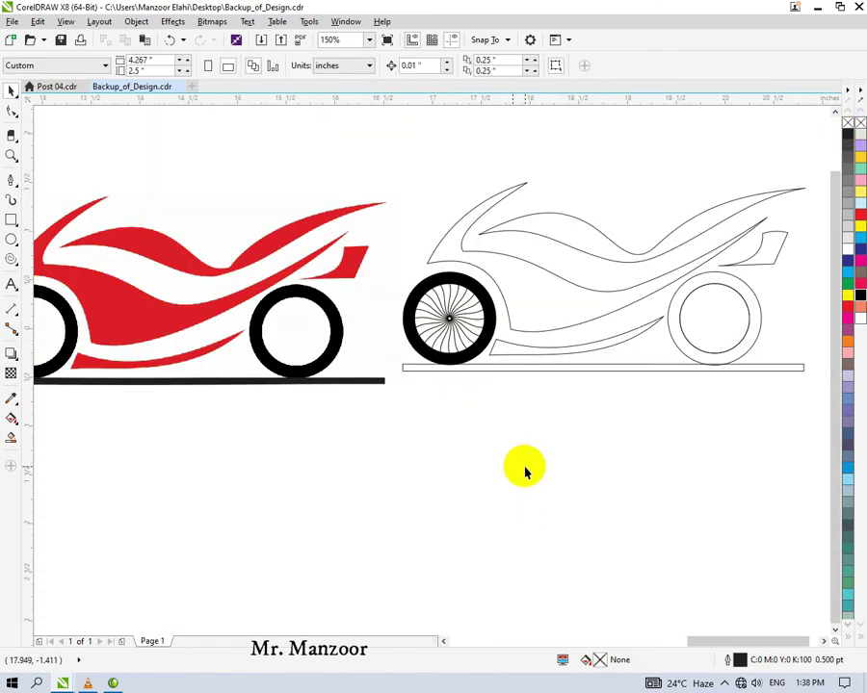
# Copy the finished spoked wheel onto the right wheel and select the copy
pyautogui.moveTo(513, 319); pyautogui.dragTo(751, 328)
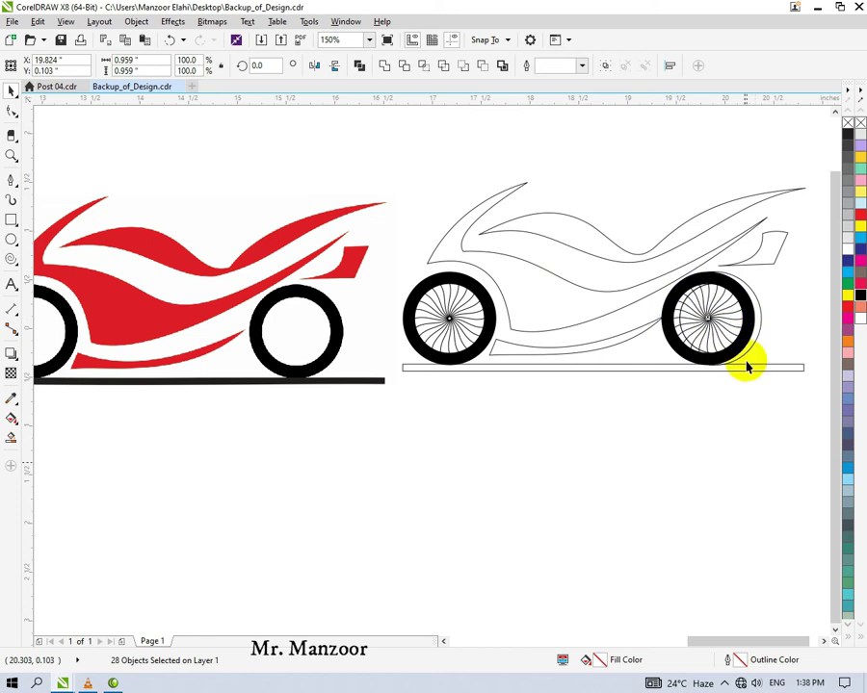
pyautogui.click(771, 327)
pyautogui.scroll(1, 771, 328)
pyautogui.scroll(3, 625, 332)
pyautogui.scroll(-3, 674, 405)
pyautogui.moveTo(774, 472); pyautogui.dragTo(578, 241)
pyautogui.scroll(-1, 568, 255)
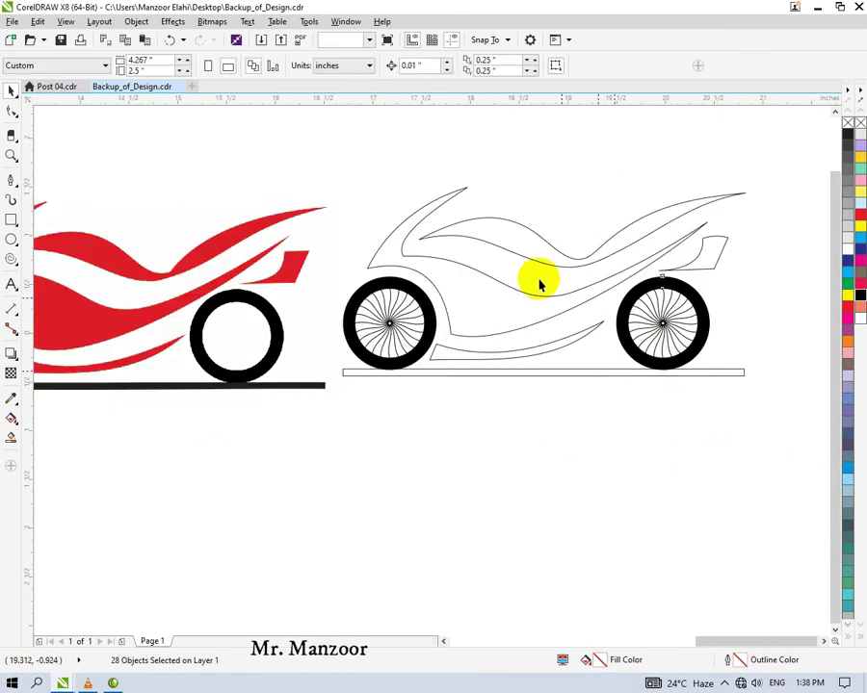
# Apply a dark-to-red gradient fill across the upper body panel
pyautogui.click(478, 281)
pyautogui.moveTo(442, 231)
pyautogui.mouseDown()
pyautogui.moveTo(653, 231)
pyautogui.moveTo(749, 198)
pyautogui.mouseUp()
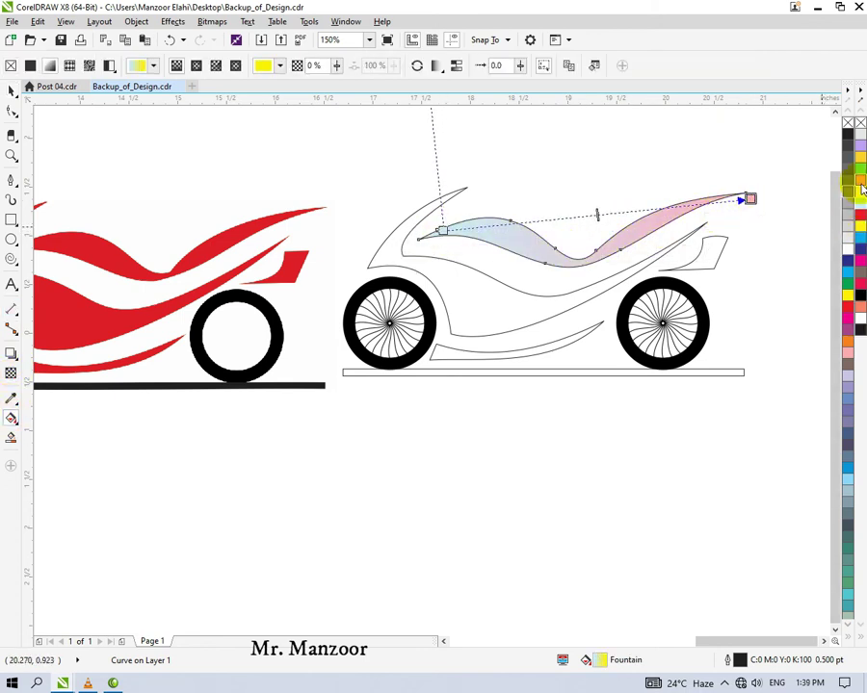
pyautogui.moveTo(860, 242); pyautogui.dragTo(470, 250)
pyautogui.click(860, 325)
pyautogui.scroll(-3, 847, 385)
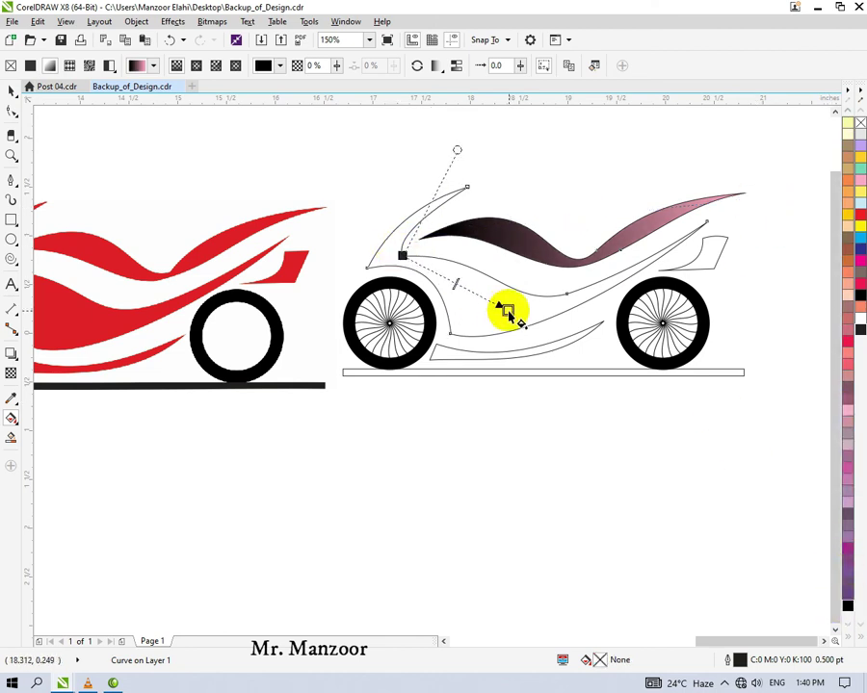
# Lay a gradient across the lower fairing, ending in yellow and starting in magenta
pyautogui.moveTo(402, 255); pyautogui.dragTo(640, 313)
pyautogui.click(860, 243)
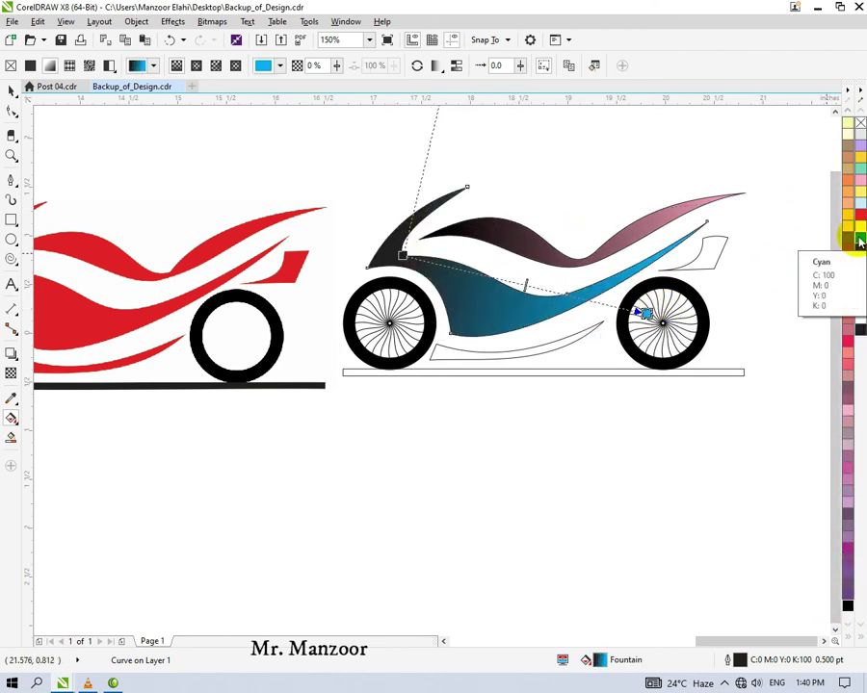
pyautogui.click(860, 230)
pyautogui.click(860, 243)
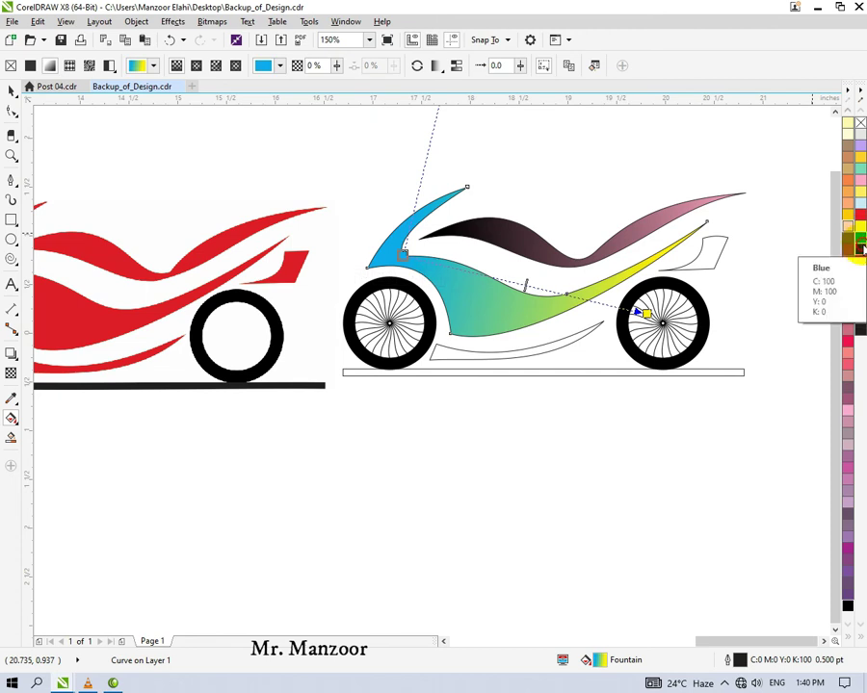
pyautogui.click(848, 255)
pyautogui.click(862, 210)
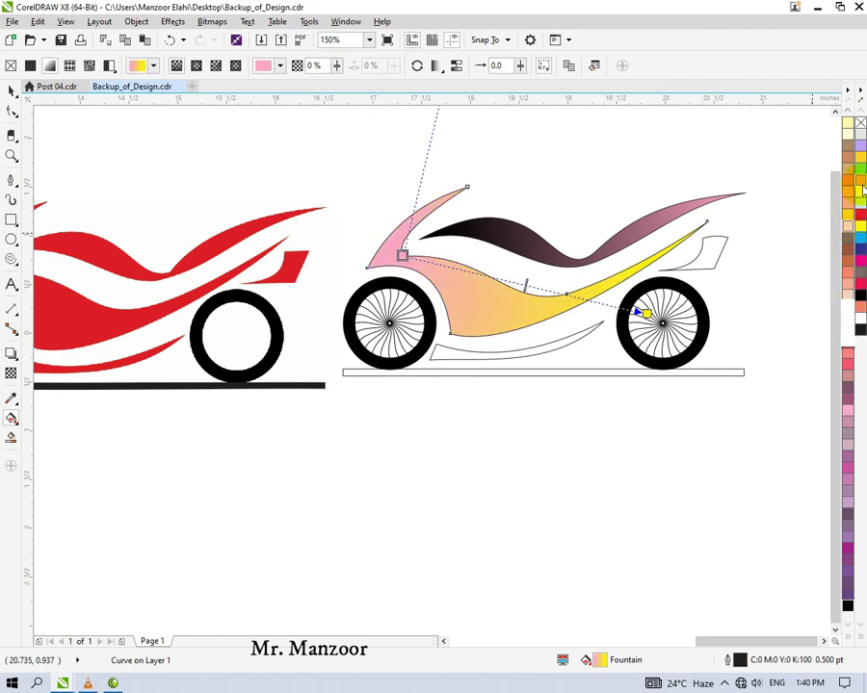
pyautogui.click(848, 256)
pyautogui.click(860, 243)
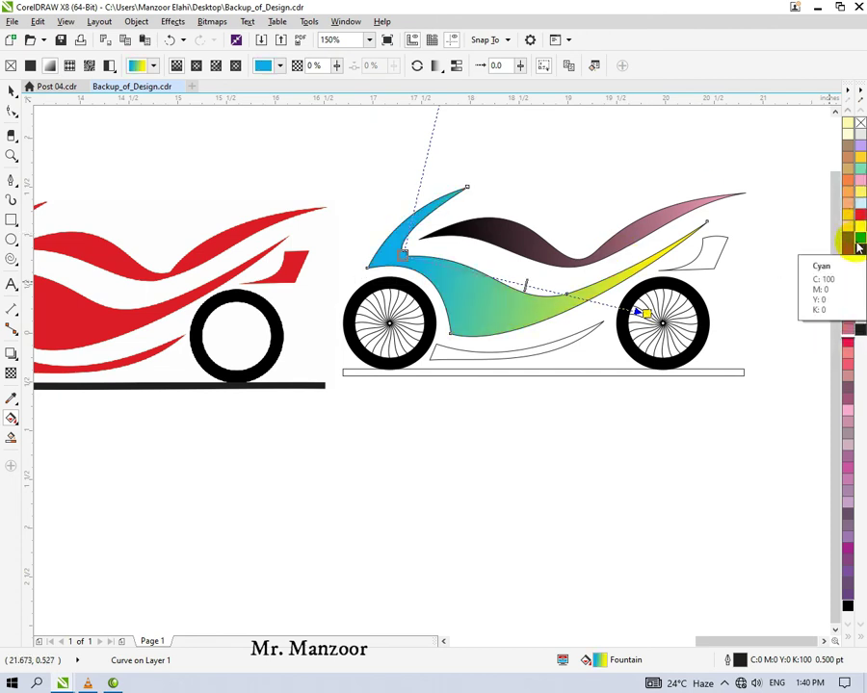
pyautogui.click(443, 228)
# Give the tank a salmon-to-pink gradient and the tail piece a blue-to-magenta gradient
pyautogui.click(860, 306)
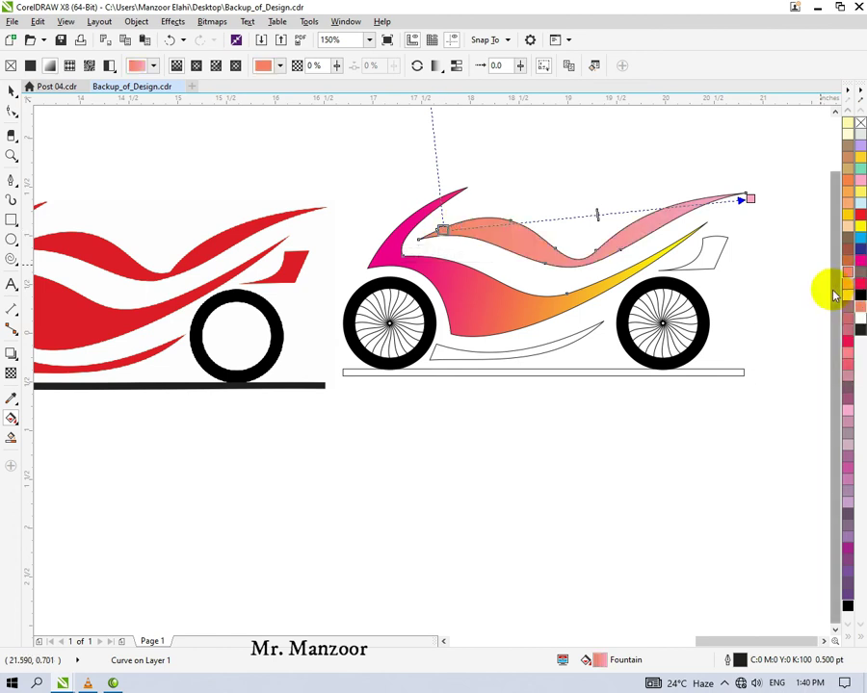
pyautogui.click(716, 246)
pyautogui.click(860, 225)
pyautogui.click(861, 251)
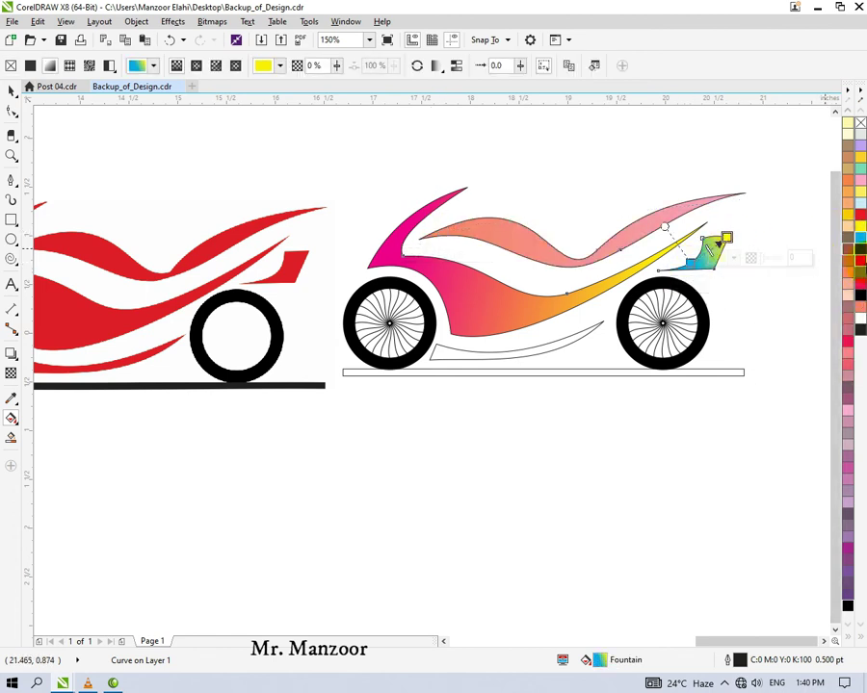
pyautogui.click(860, 258)
# Fill the lower belly strip with a teal-to-pink gradient
pyautogui.click(587, 324)
pyautogui.moveTo(442, 353); pyautogui.dragTo(581, 341)
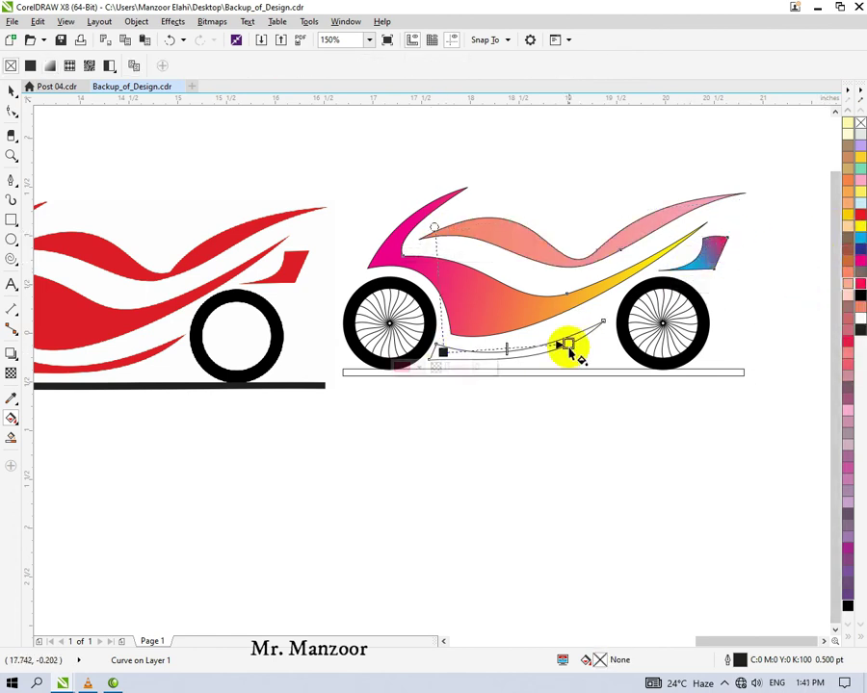
pyautogui.moveTo(847, 185); pyautogui.dragTo(582, 341)
pyautogui.moveTo(848, 183); pyautogui.dragTo(442, 352)
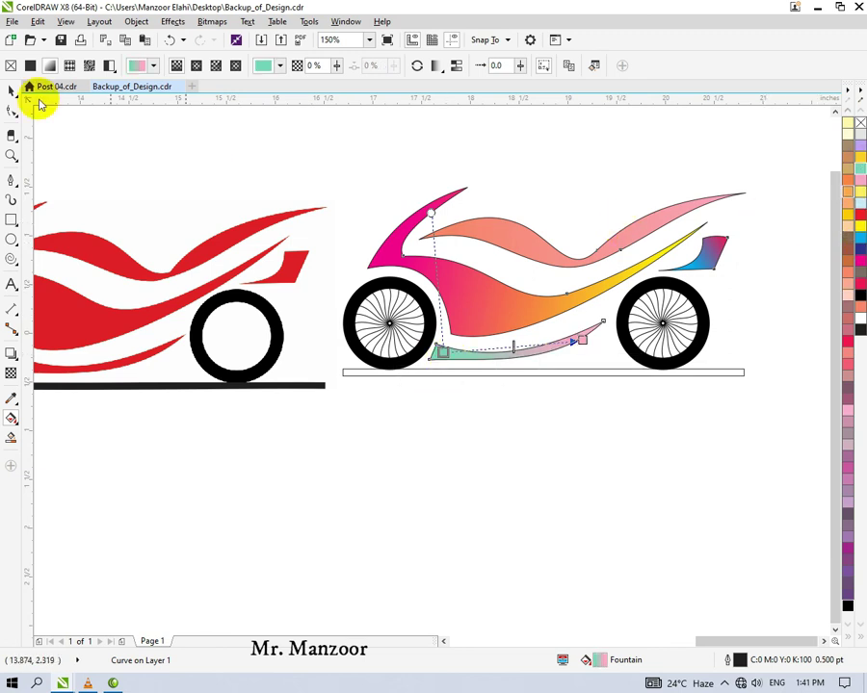
# Fill the thin ground rectangle under the bike solid black
pyautogui.press('space')
pyautogui.click(723, 374)
pyautogui.click(860, 329)
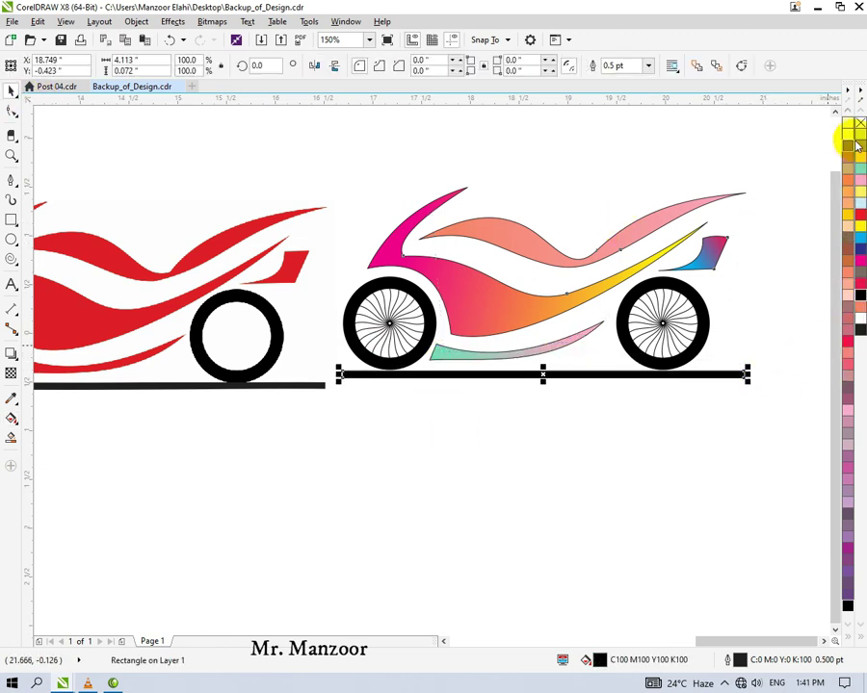
pyautogui.click(719, 445)
# Try several colours on the long upper panel's gradient, settling on a light pink start
pyautogui.click(599, 239)
pyautogui.click(12, 418)
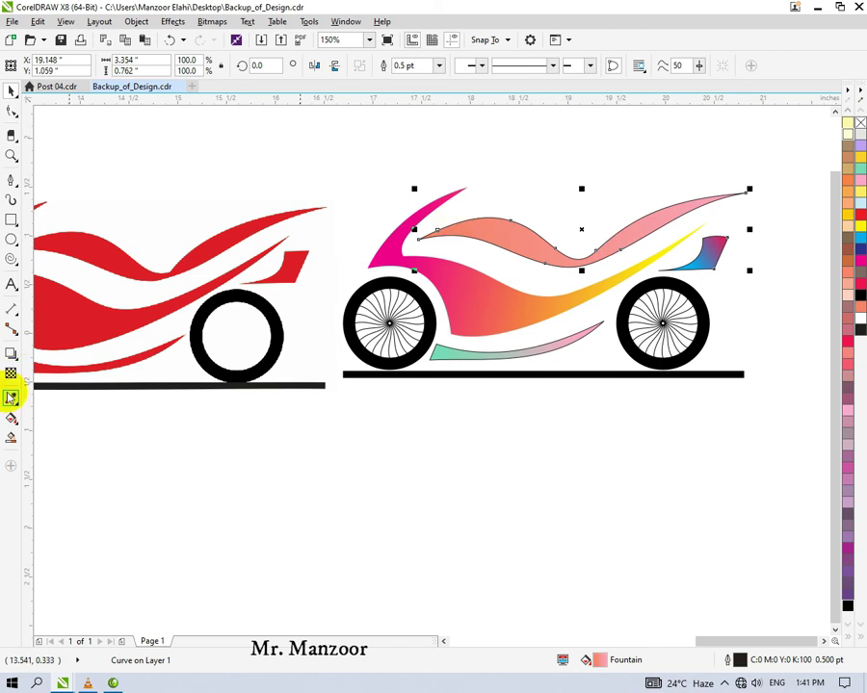
pyautogui.click(443, 228)
pyautogui.click(844, 166)
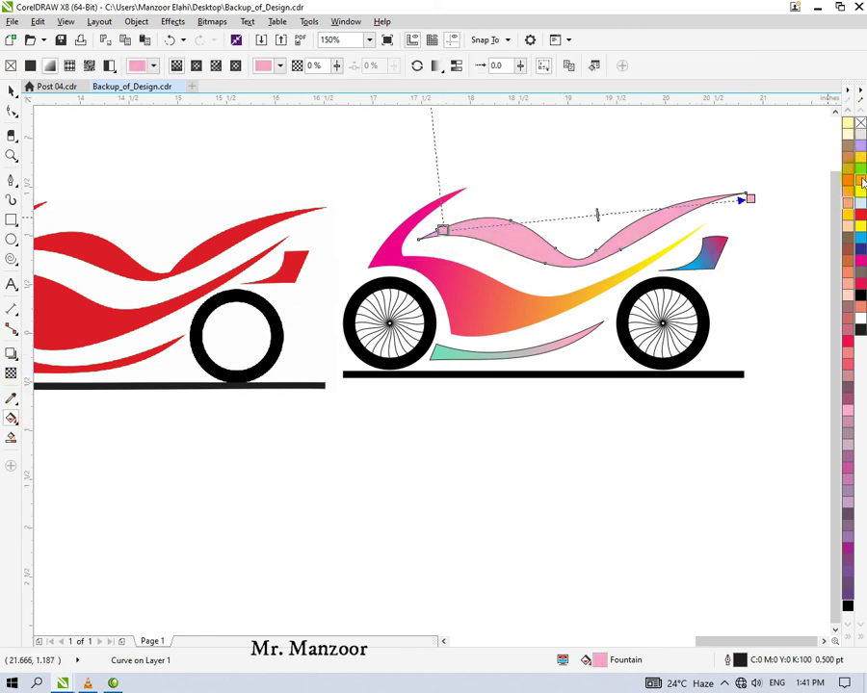
pyautogui.click(750, 199)
pyautogui.click(848, 231)
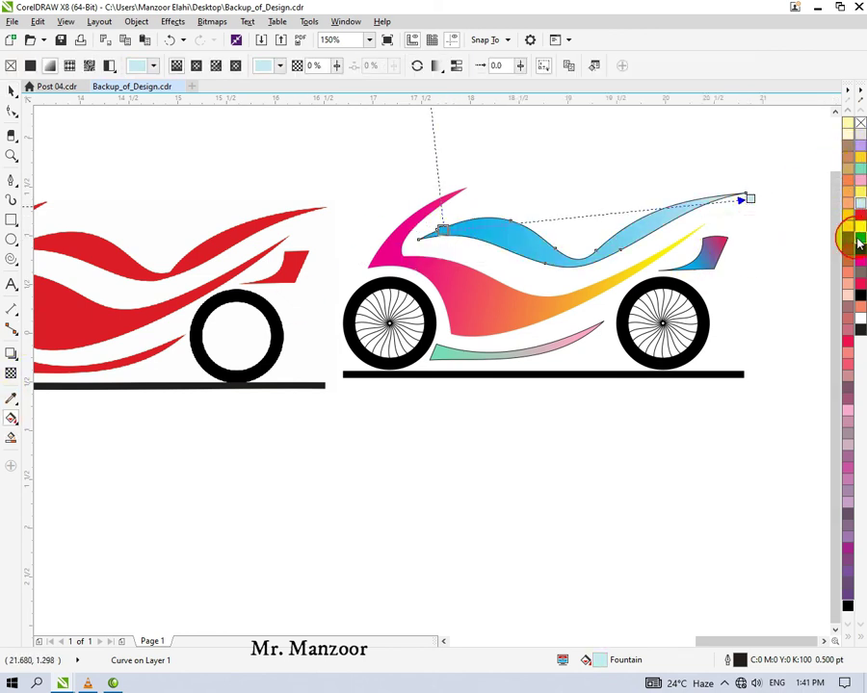
pyautogui.click(846, 191)
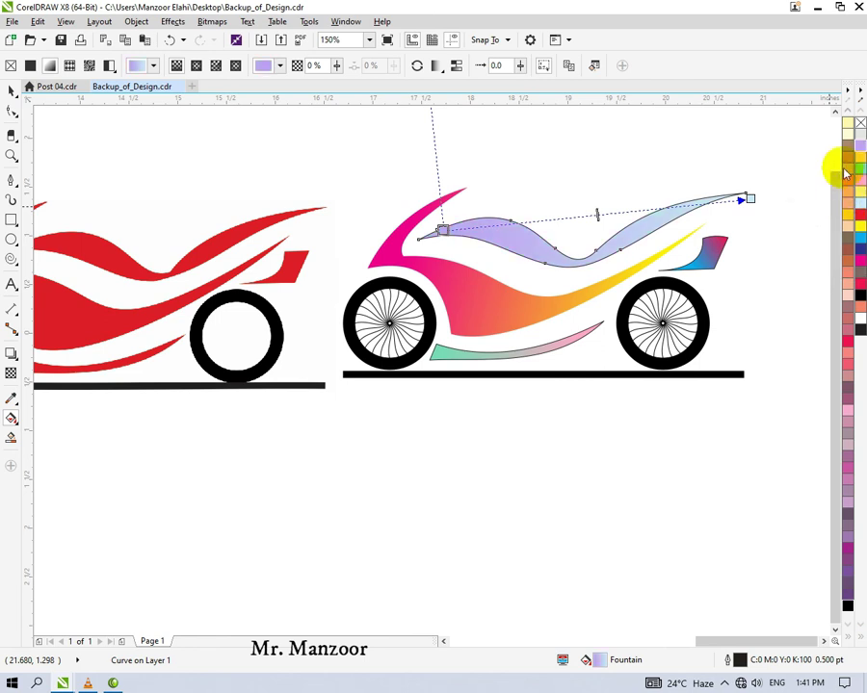
pyautogui.click(855, 260)
pyautogui.click(854, 252)
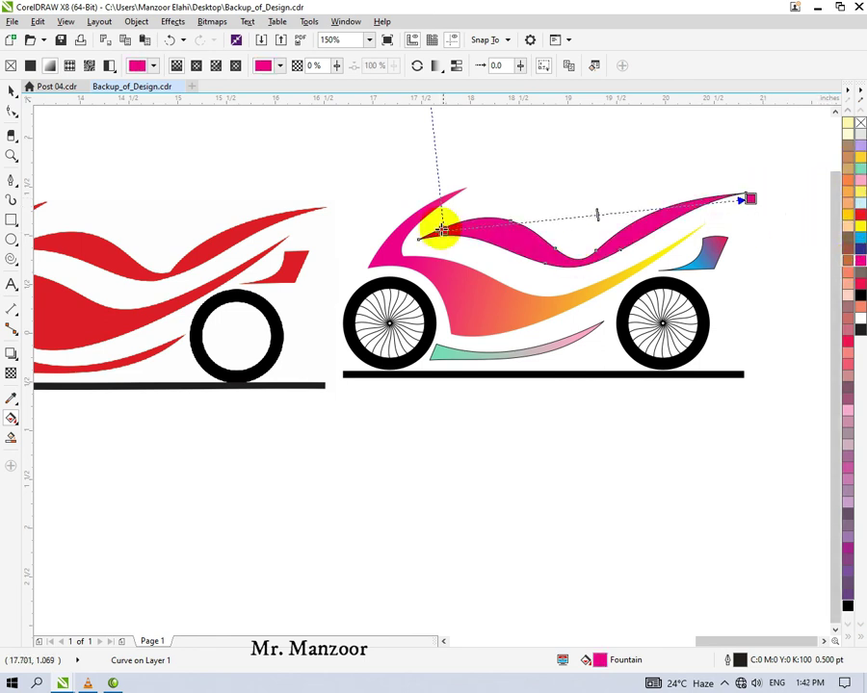
pyautogui.click(853, 207)
pyautogui.click(860, 297)
pyautogui.click(860, 236)
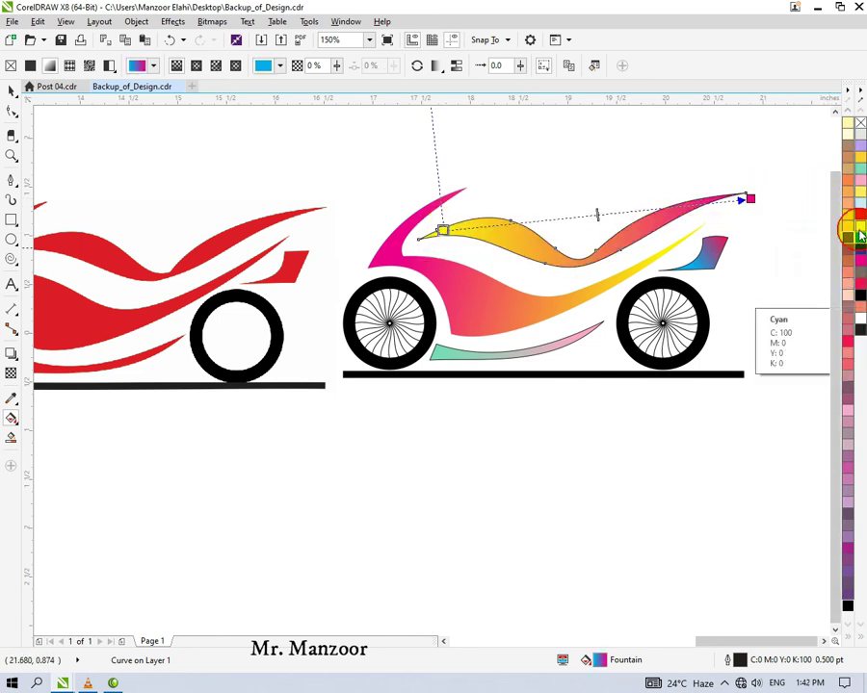
pyautogui.click(859, 159)
pyautogui.click(860, 190)
# Set the upper panel's gradient end to magenta, then select and deselect the tail piece
pyautogui.click(848, 292)
pyautogui.click(856, 241)
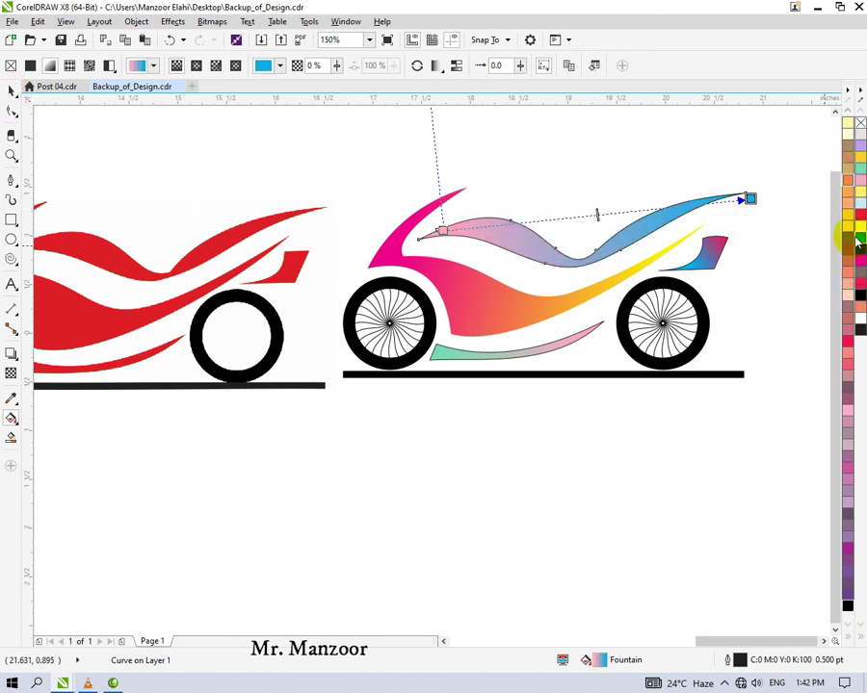
pyautogui.click(848, 252)
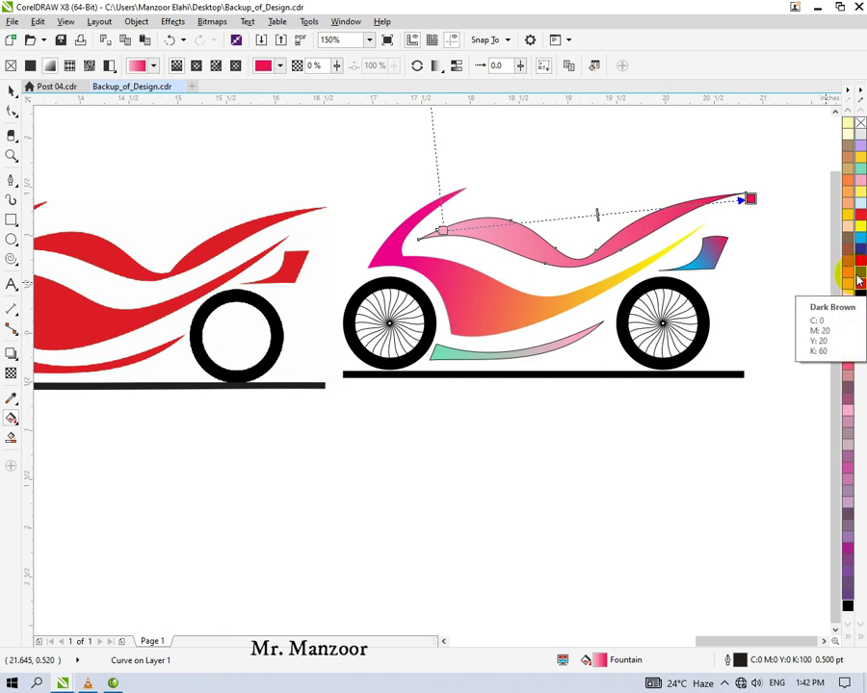
pyautogui.click(12, 89)
pyautogui.click(610, 281)
pyautogui.press('Tab')
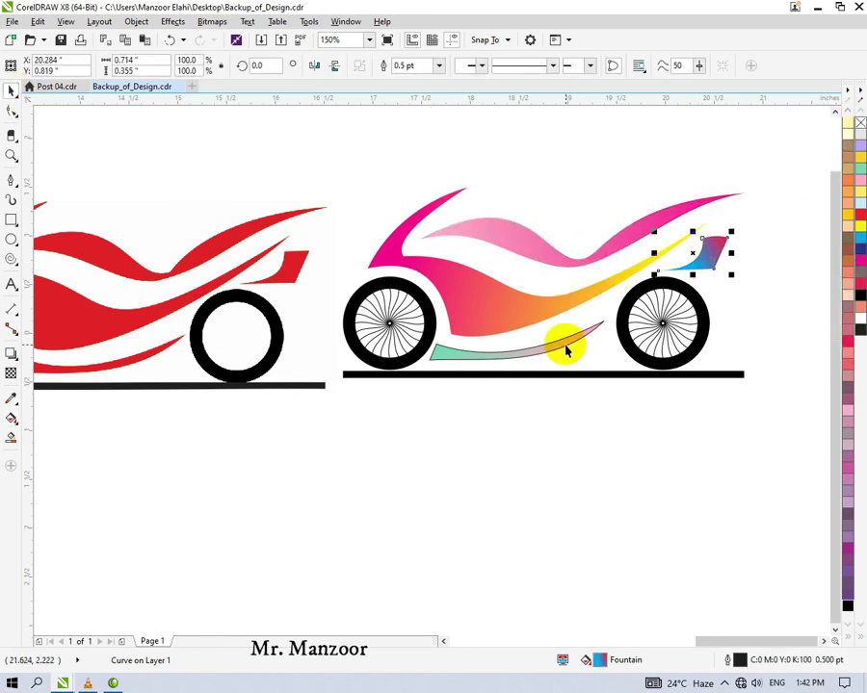
pyautogui.click(531, 467)
pyautogui.scroll(-3, 369, 385)
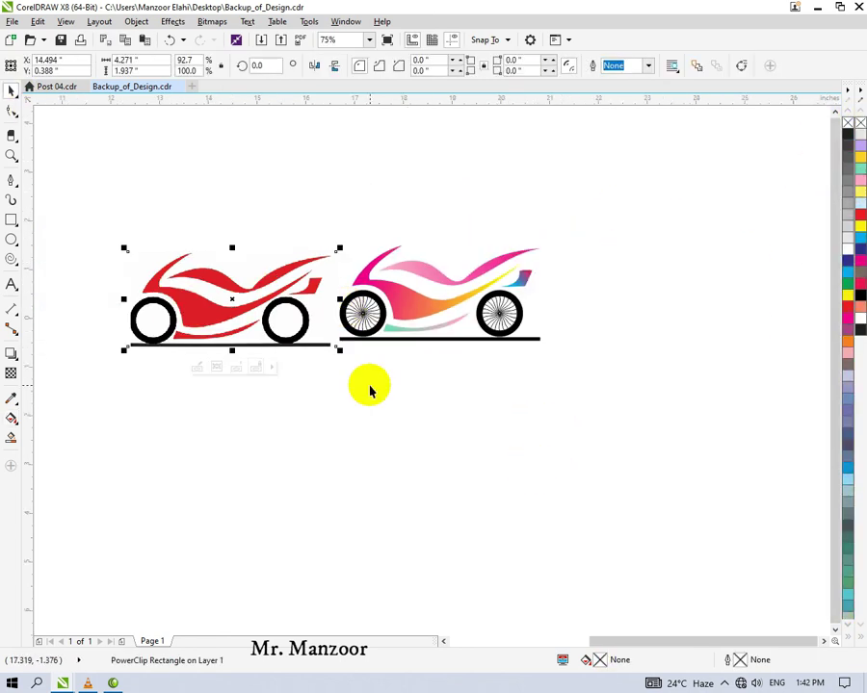
# Recolour the tail piece's gradient nodes to yellow and teal, then deselect it
pyautogui.scroll(3, 339, 410)
pyautogui.scroll(3, 356, 288)
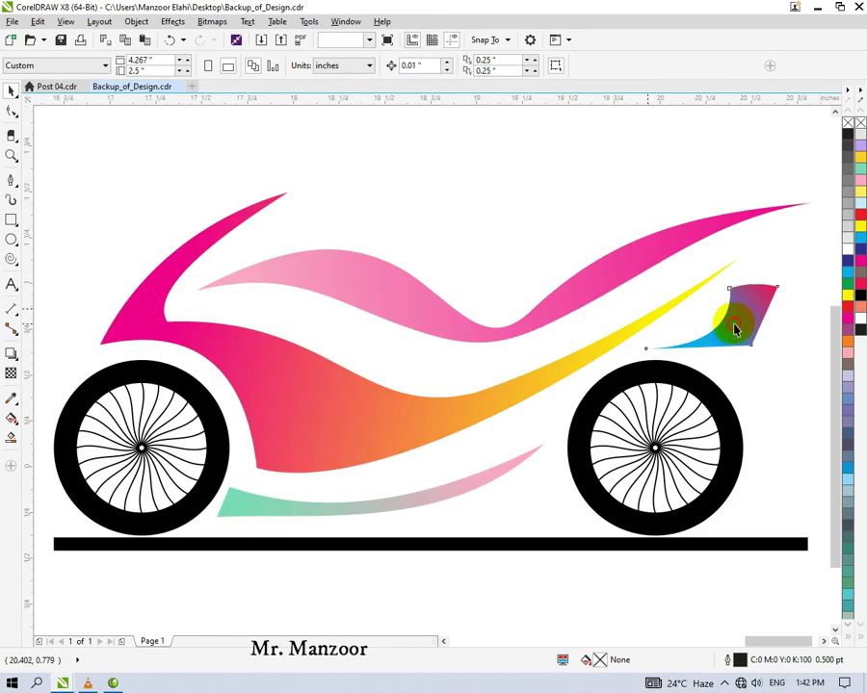
pyautogui.click(12, 355)
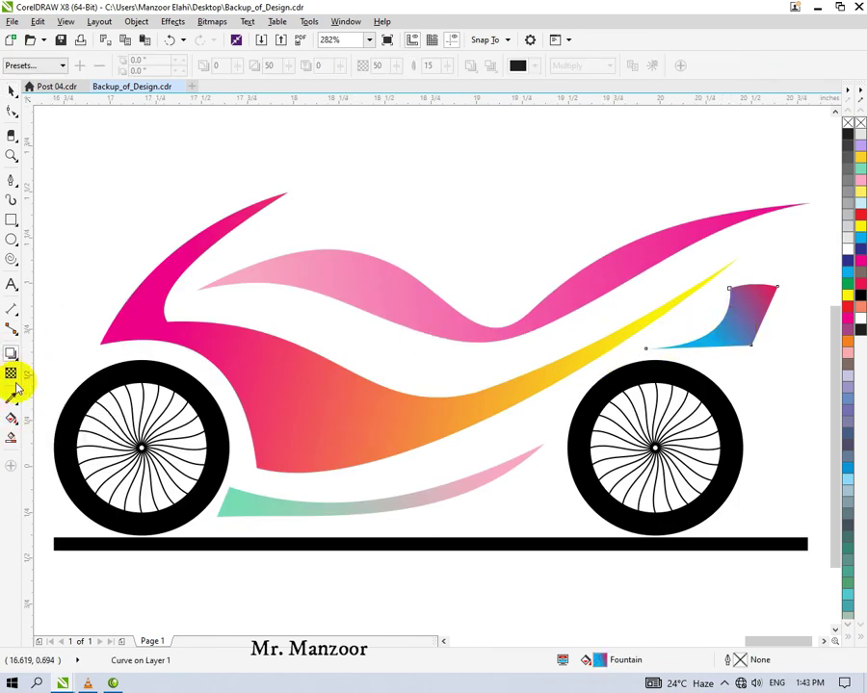
pyautogui.click(11, 418)
pyautogui.click(860, 217)
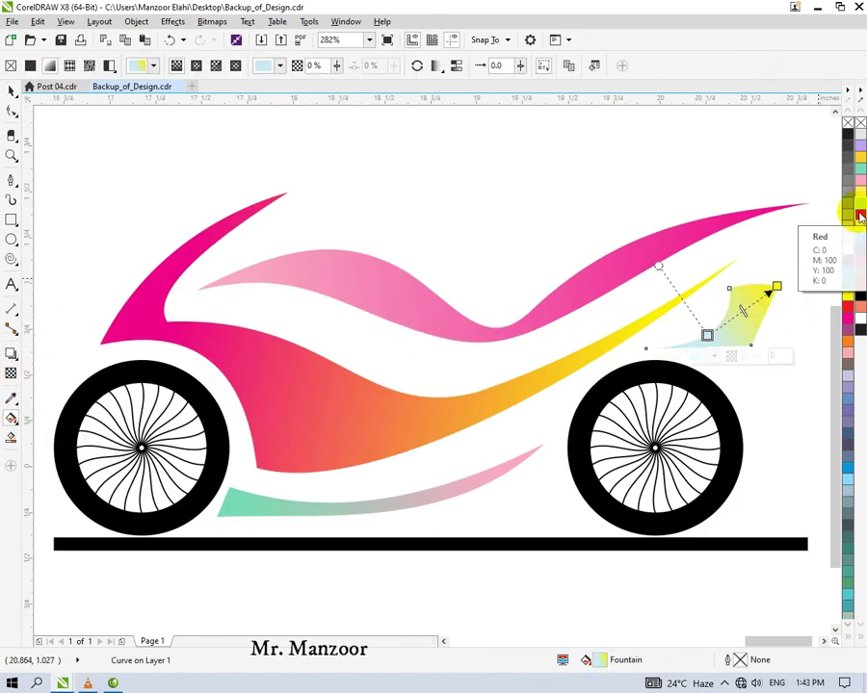
pyautogui.click(860, 171)
pyautogui.click(12, 90)
pyautogui.click(300, 133)
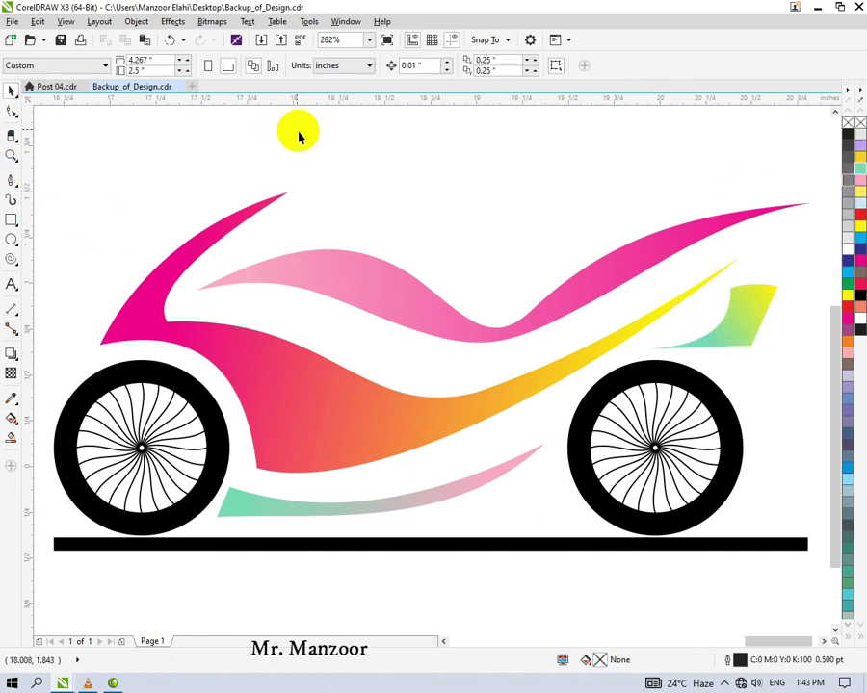